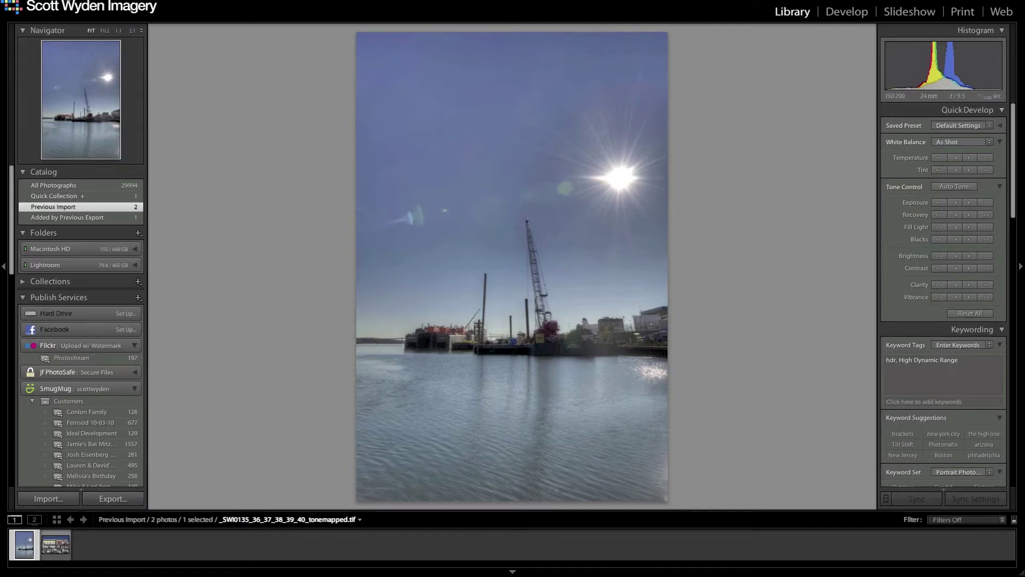
# Open Edit Watermarks to show the '© Scott' text watermark, trying and cancelling Graphic style
pyautogui.click(65, 1)
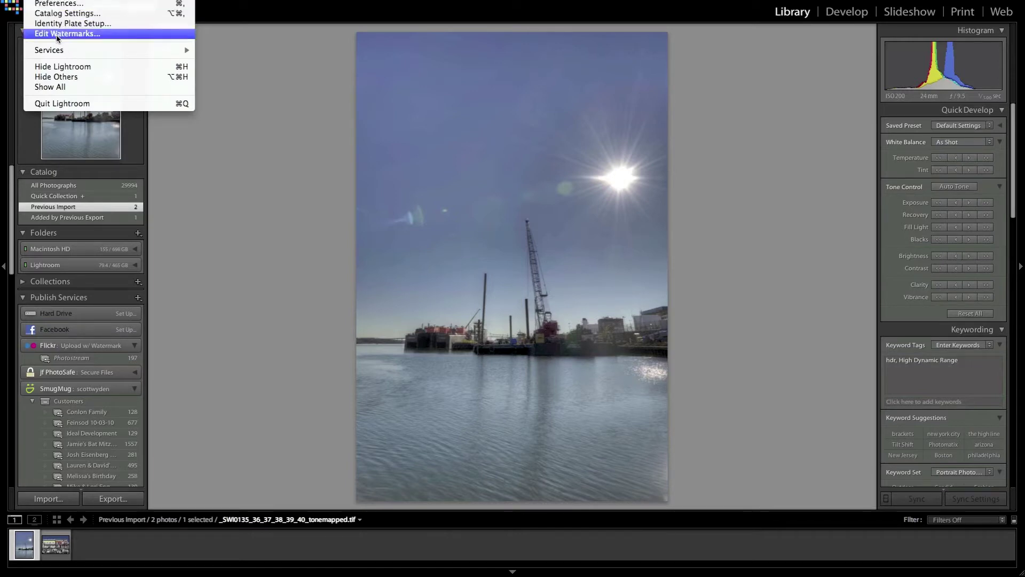
pyautogui.click(121, 35)
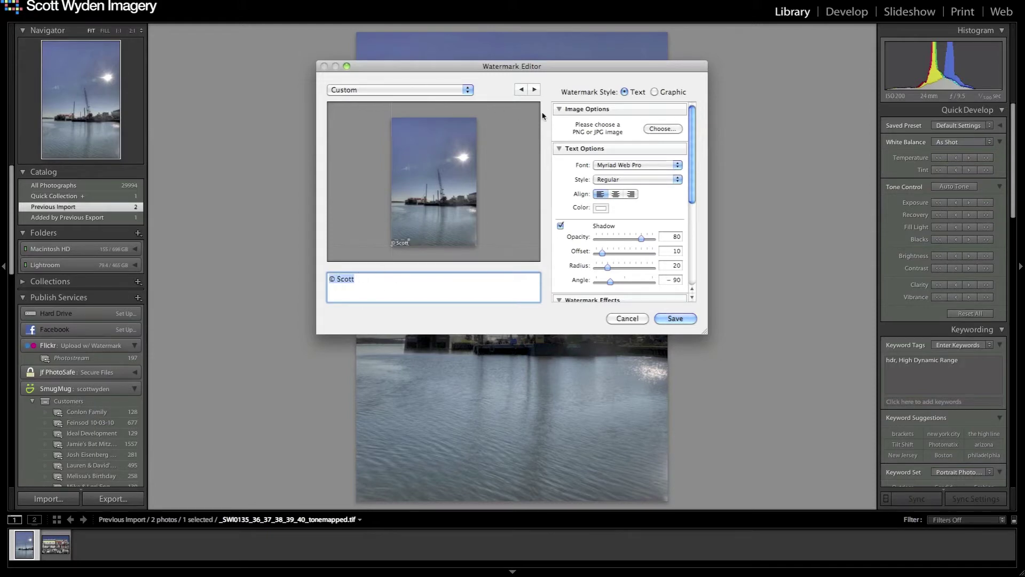
pyautogui.click(654, 92)
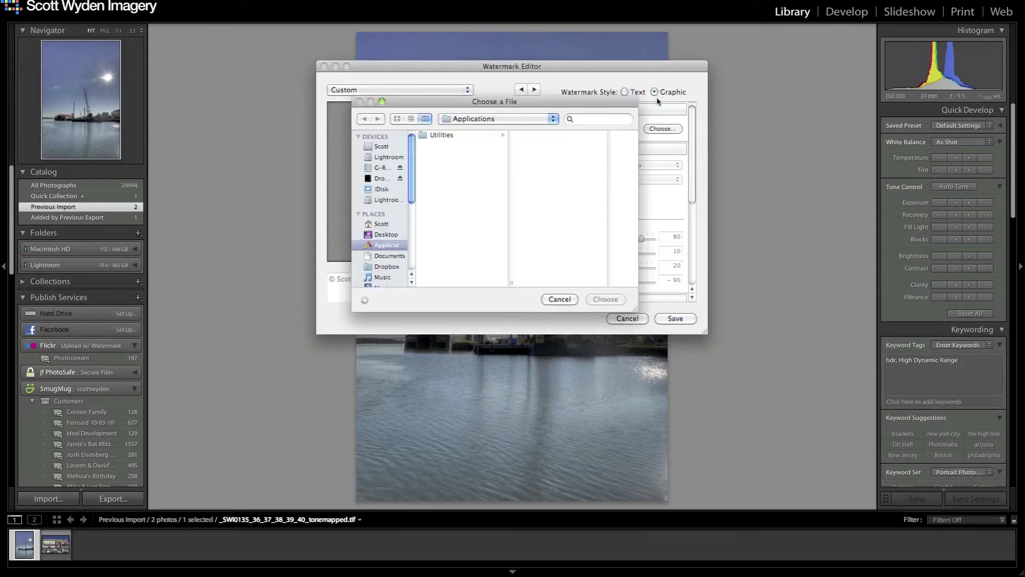
pyautogui.click(559, 299)
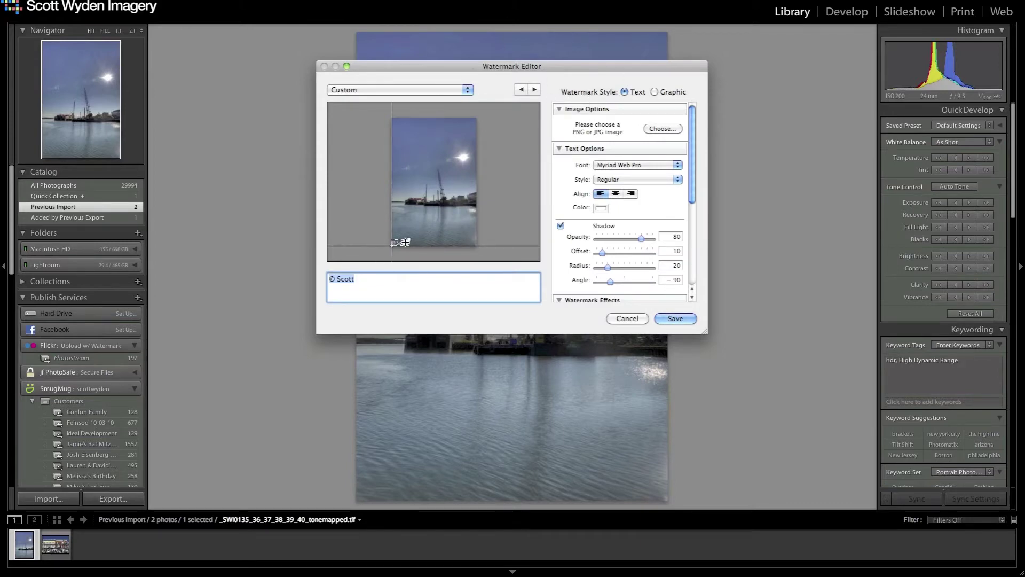
# Delete 'Scott' from the watermark text, leaving only the © symbol
pyautogui.click(365, 286)
pyautogui.doubleClick(359, 289)
pyautogui.press('BackSpace')
pyautogui.moveTo(694, 178); pyautogui.dragTo(688, 224)
pyautogui.scroll(-5, 688, 225)
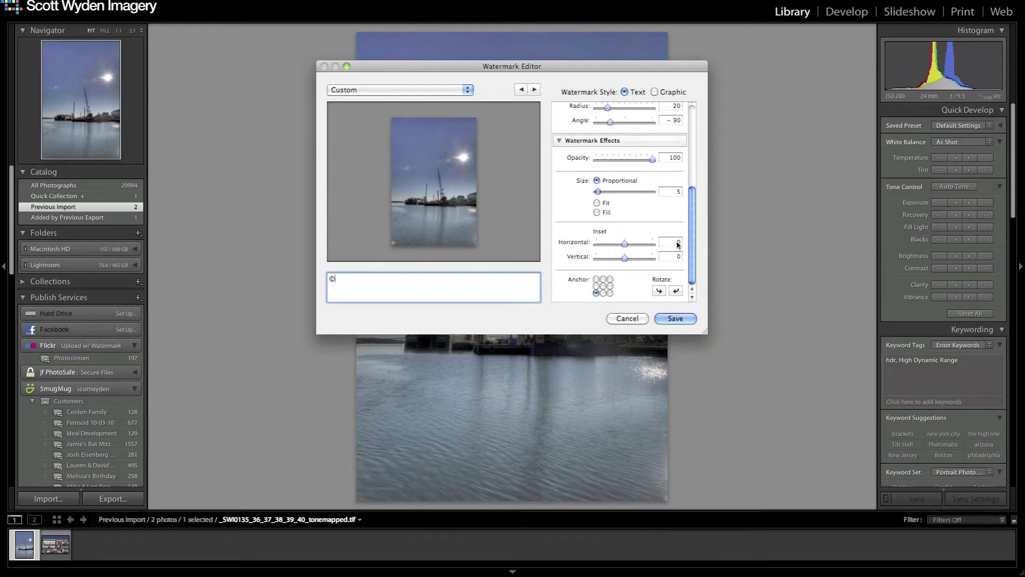
# Centre the watermark, enlarge it to size 62, and strengthen its shadow opacity to 90
pyautogui.click(602, 285)
pyautogui.scroll(9, 684, 178)
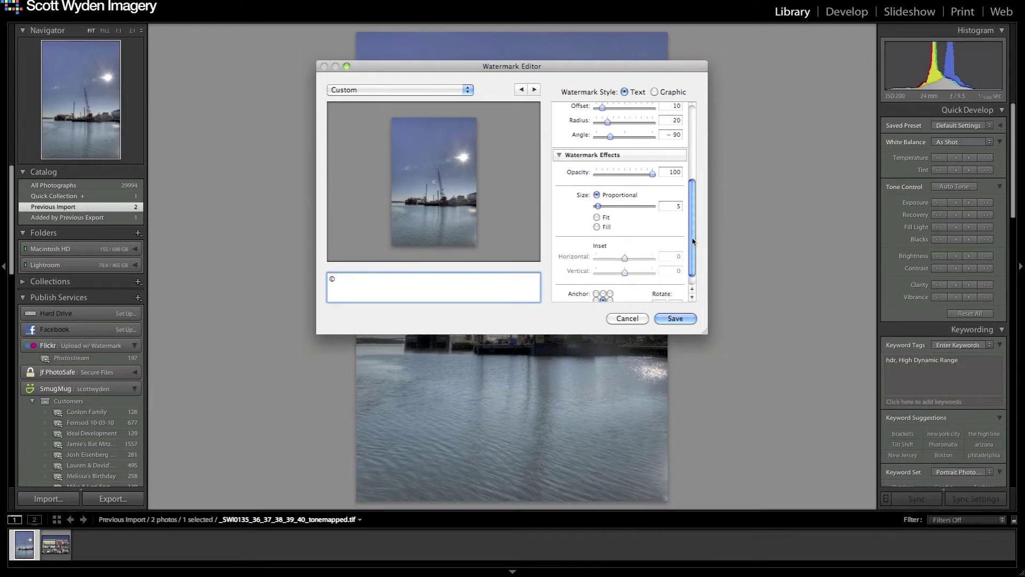
pyautogui.scroll(-3, 684, 178)
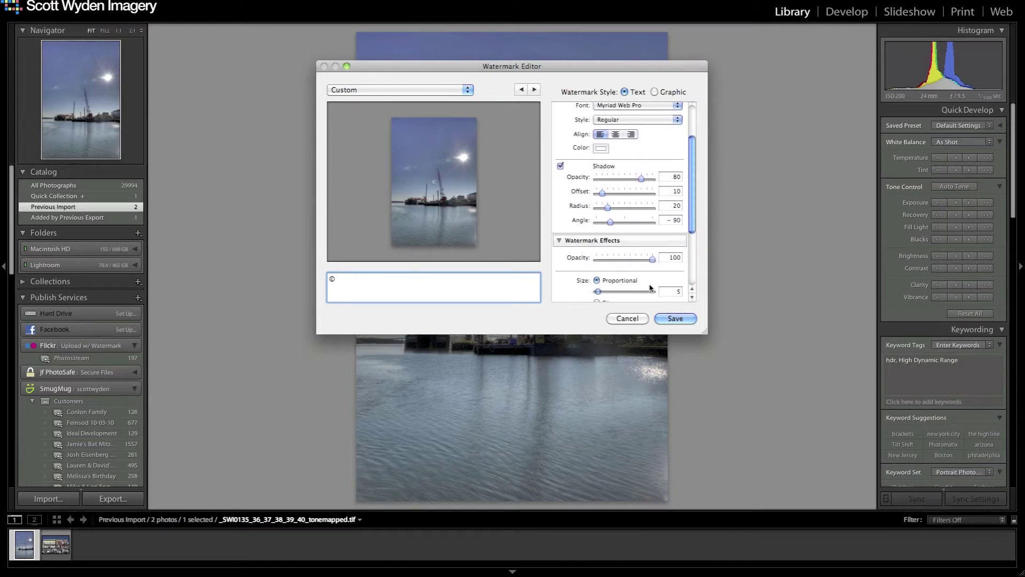
pyautogui.click(598, 292)
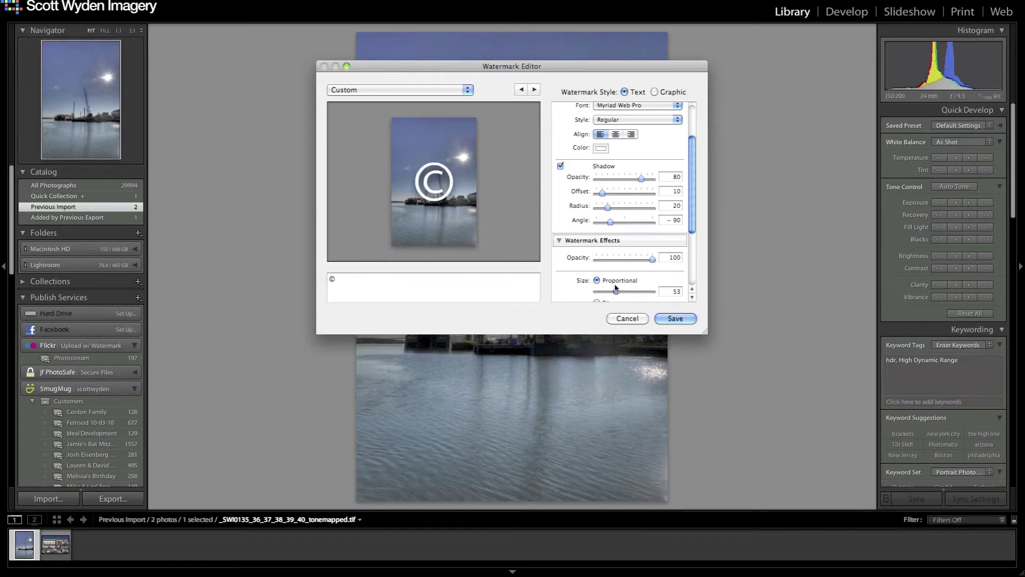
pyautogui.moveTo(598, 293); pyautogui.dragTo(620, 291)
pyautogui.moveTo(640, 181)
pyautogui.mouseDown()
pyautogui.moveTo(602, 191)
pyautogui.moveTo(648, 178)
pyautogui.mouseUp()
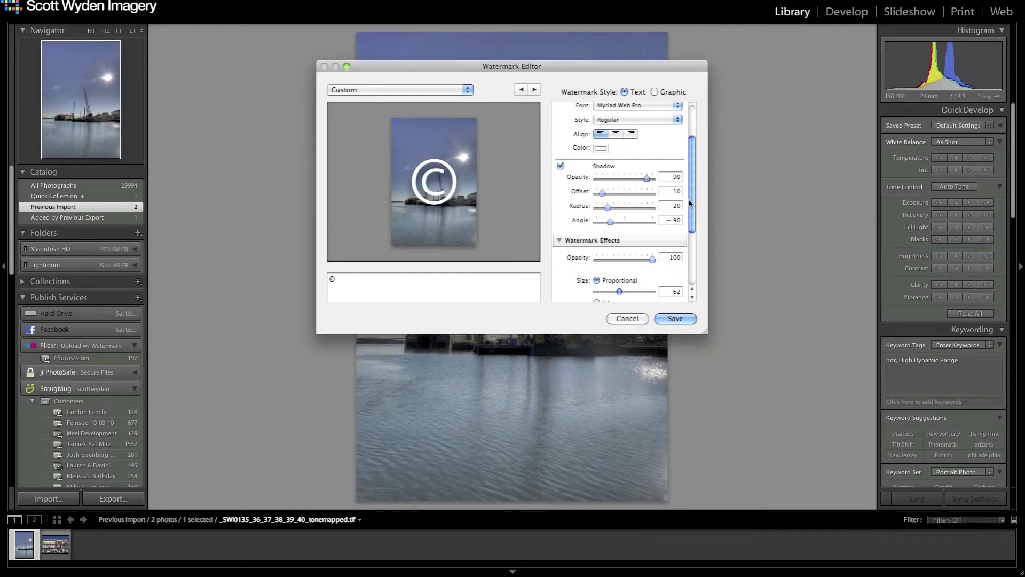
pyautogui.scroll(-1, 694, 225)
pyautogui.scroll(-1, 694, 224)
pyautogui.moveTo(653, 237); pyautogui.dragTo(619, 238)
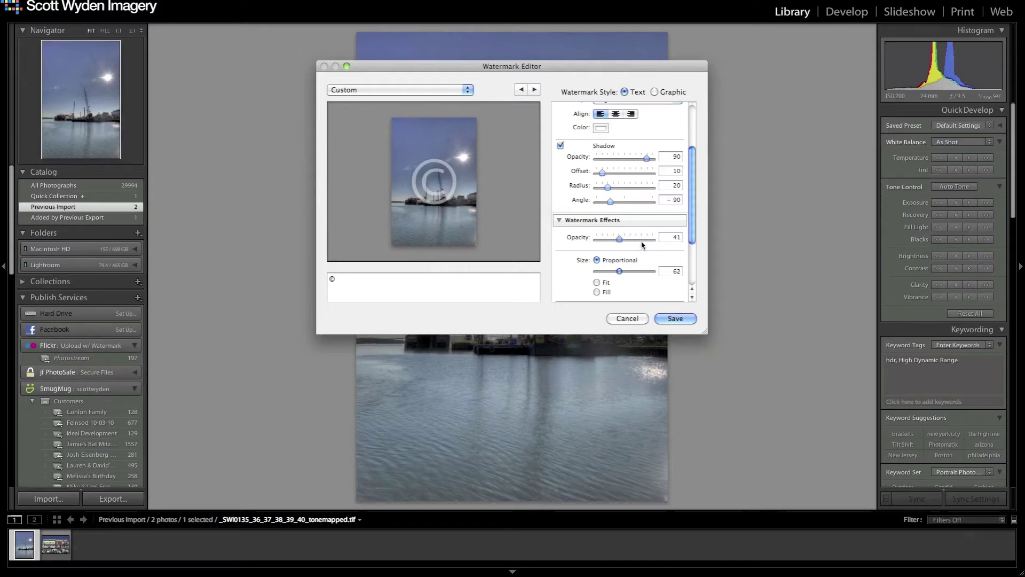
pyautogui.moveTo(690, 211)
pyautogui.mouseDown()
pyautogui.moveTo(694, 175)
pyautogui.moveTo(654, 91)
pyautogui.mouseUp()
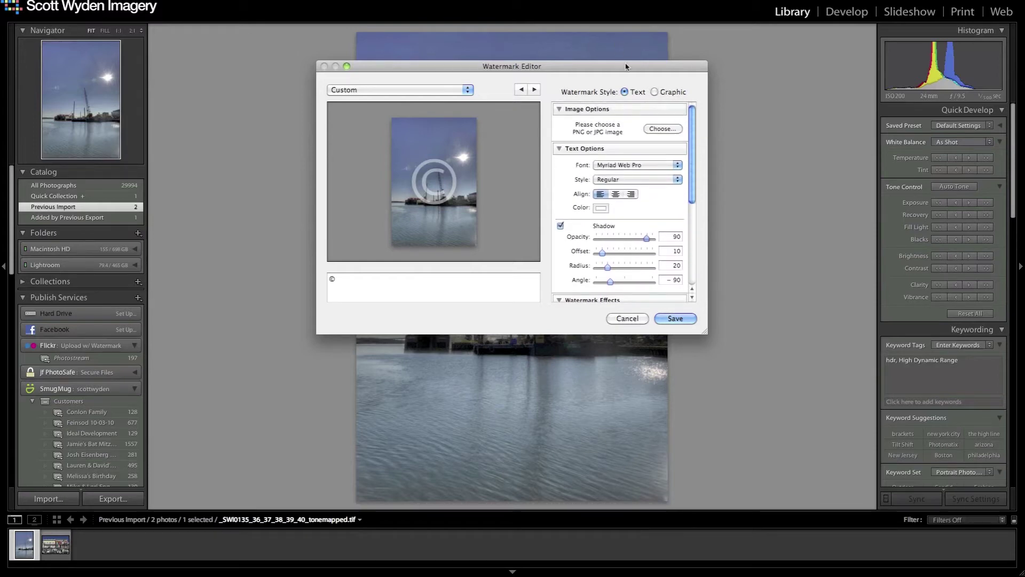
# Load the 'swi' watermark preset and, after testing positions, anchor it bottom-left
pyautogui.click(463, 91)
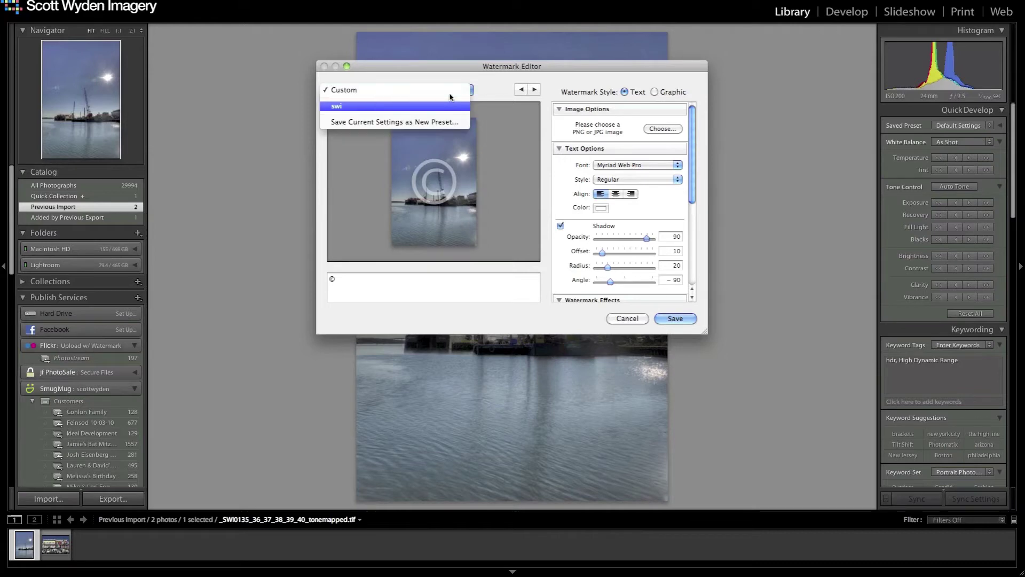
pyautogui.click(459, 106)
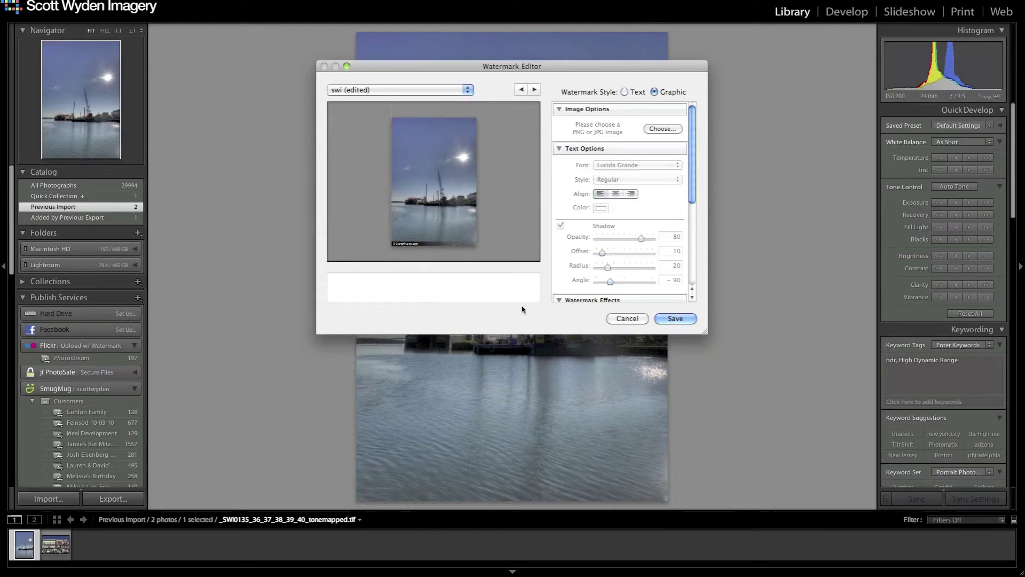
pyautogui.moveTo(693, 166); pyautogui.dragTo(708, 264)
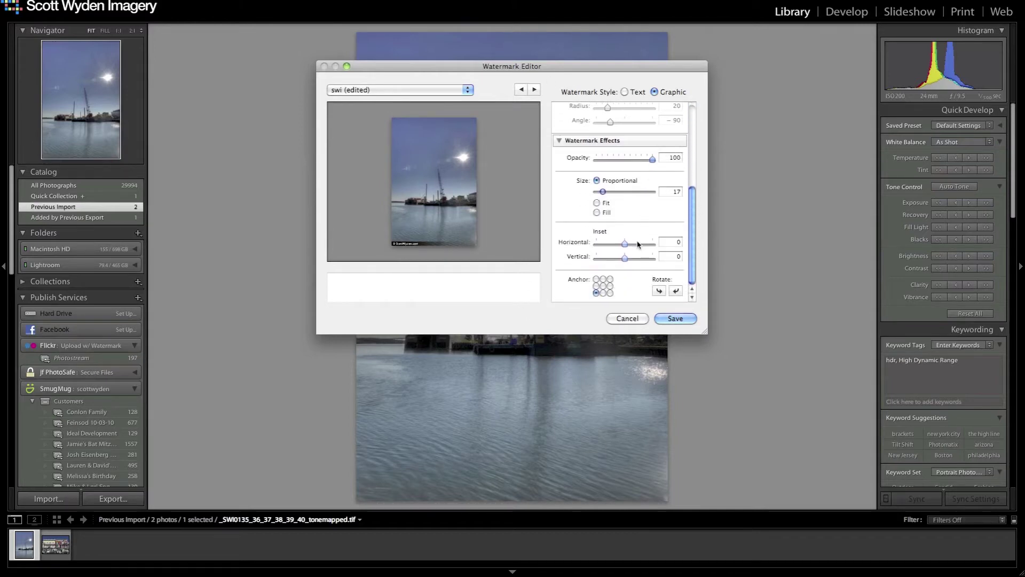
pyautogui.click(604, 292)
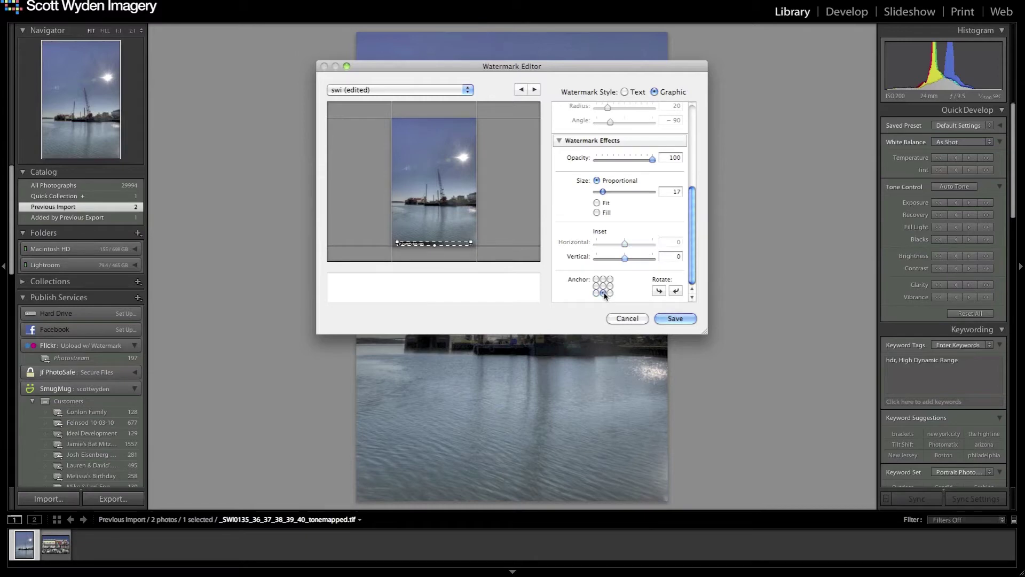
pyautogui.click(610, 292)
pyautogui.click(610, 279)
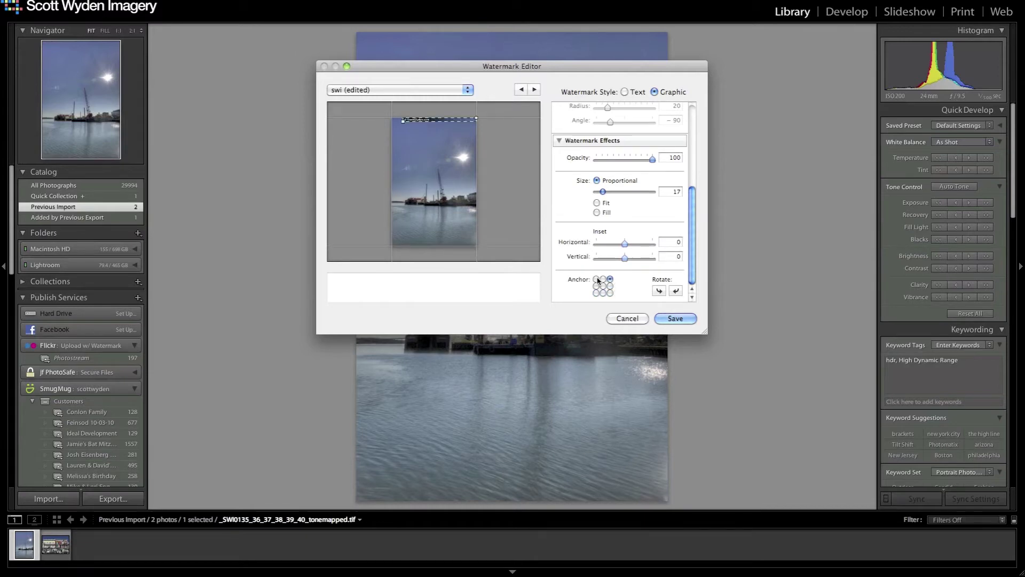
pyautogui.click(597, 286)
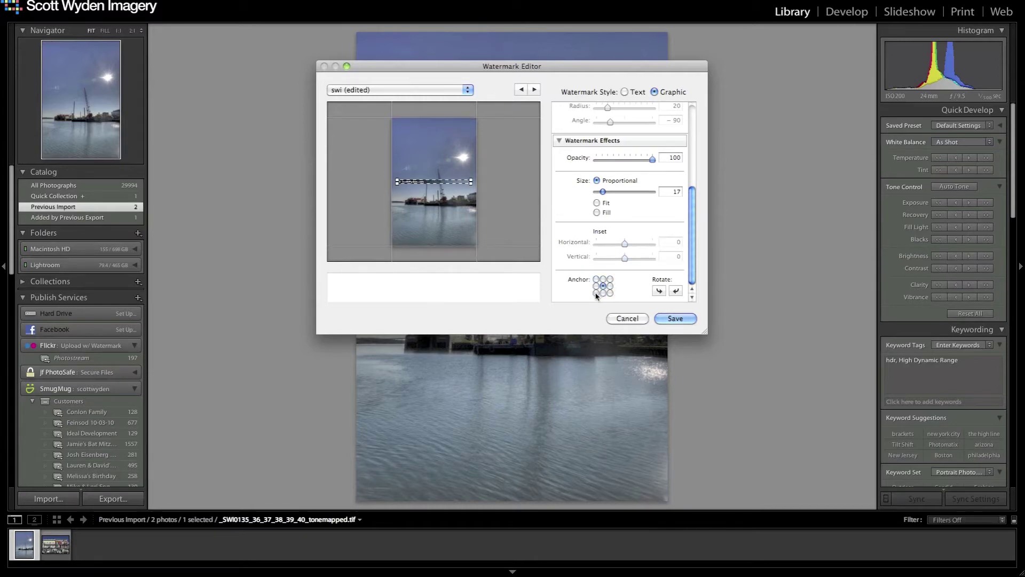
pyautogui.click(596, 293)
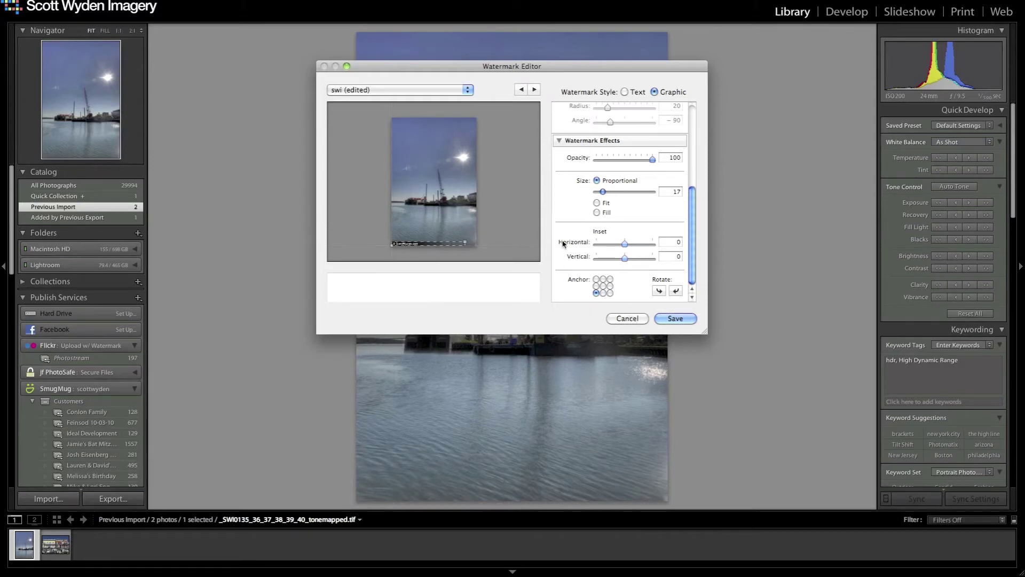
# Dismiss the preset list and close the Watermark Editor
pyautogui.click(454, 90)
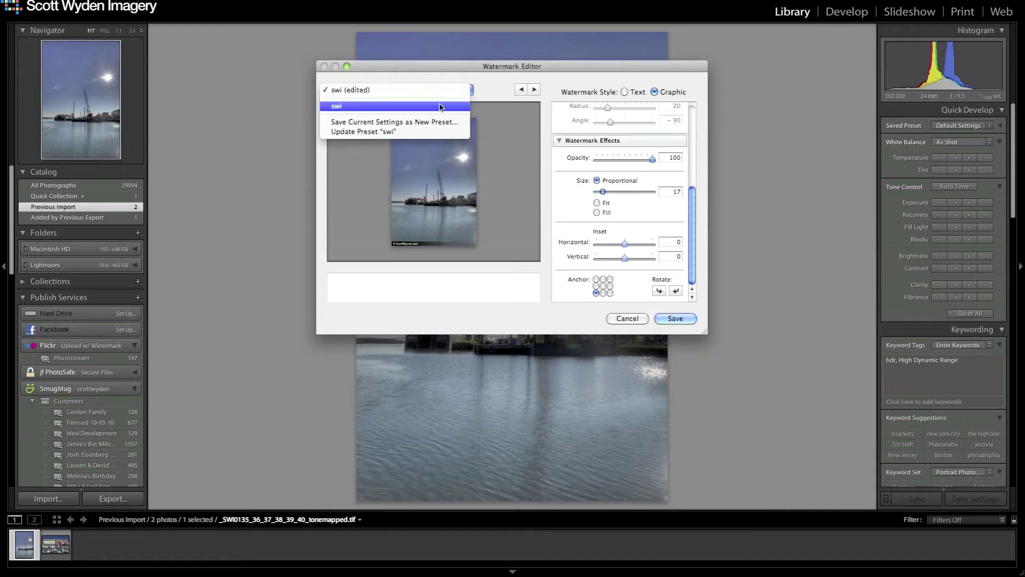
pyautogui.click(549, 300)
pyautogui.click(675, 317)
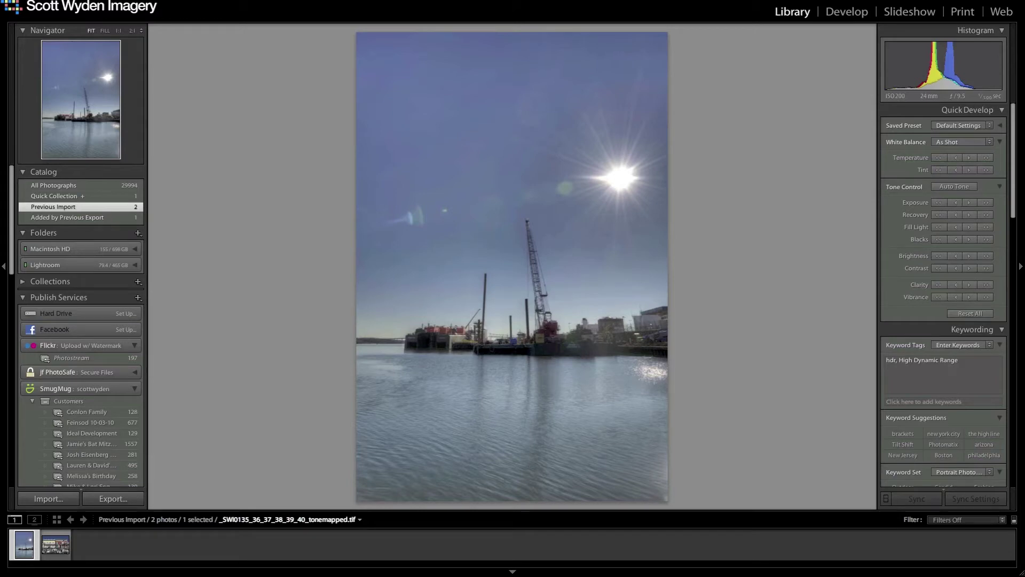
# In Export One File, confirm 'swi' is the chosen watermark under Watermarking
pyautogui.click(88, 2)
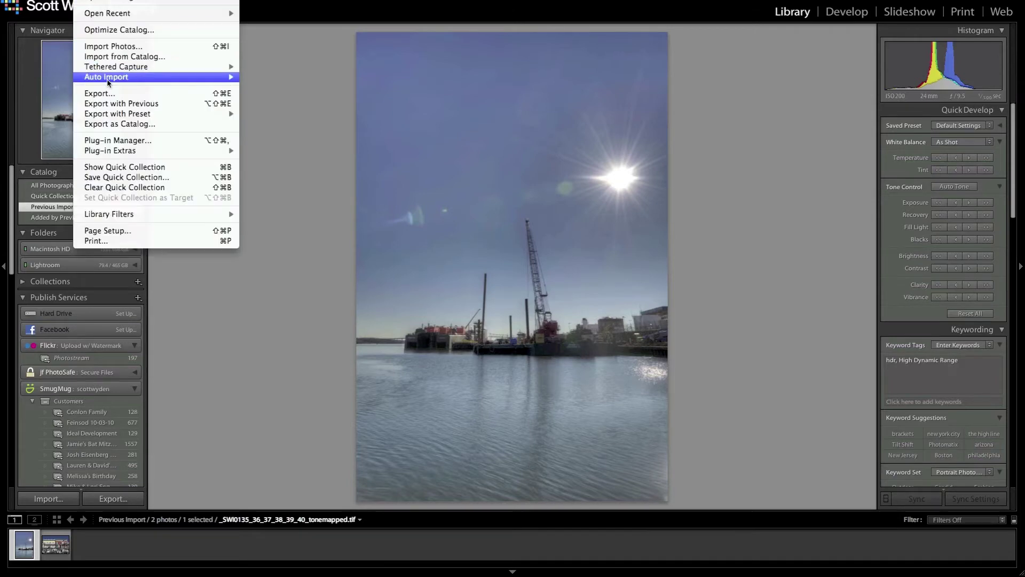
pyautogui.click(117, 93)
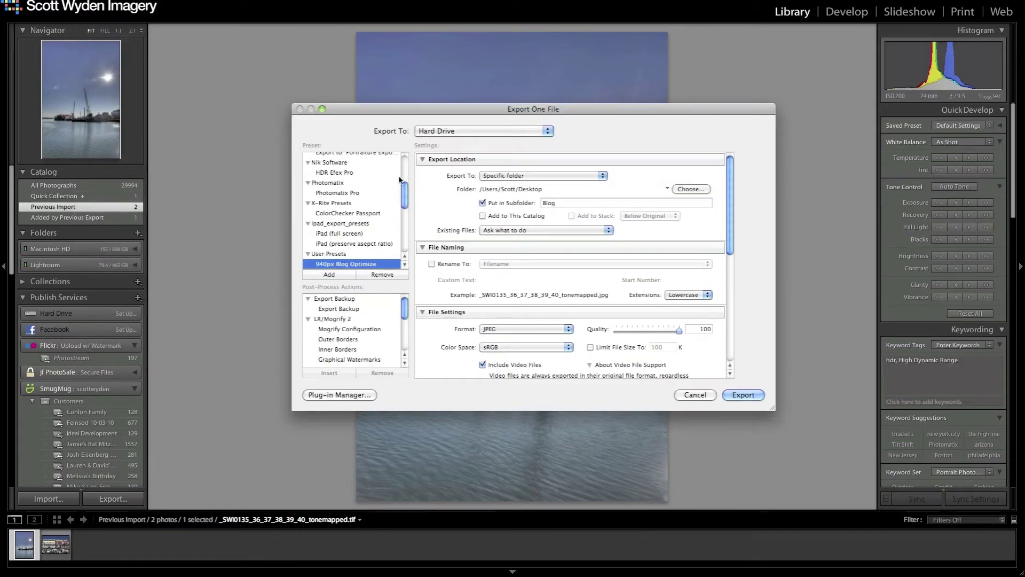
pyautogui.moveTo(403, 186); pyautogui.dragTo(405, 215)
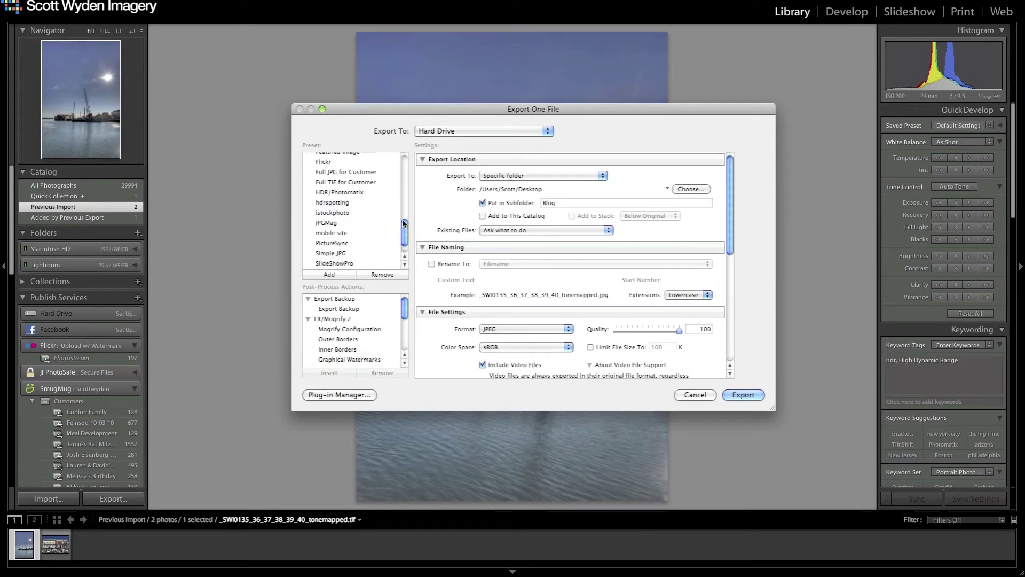
pyautogui.moveTo(405, 215); pyautogui.dragTo(398, 165)
pyautogui.scroll(-3, 398, 165)
pyautogui.scroll(-3, 398, 164)
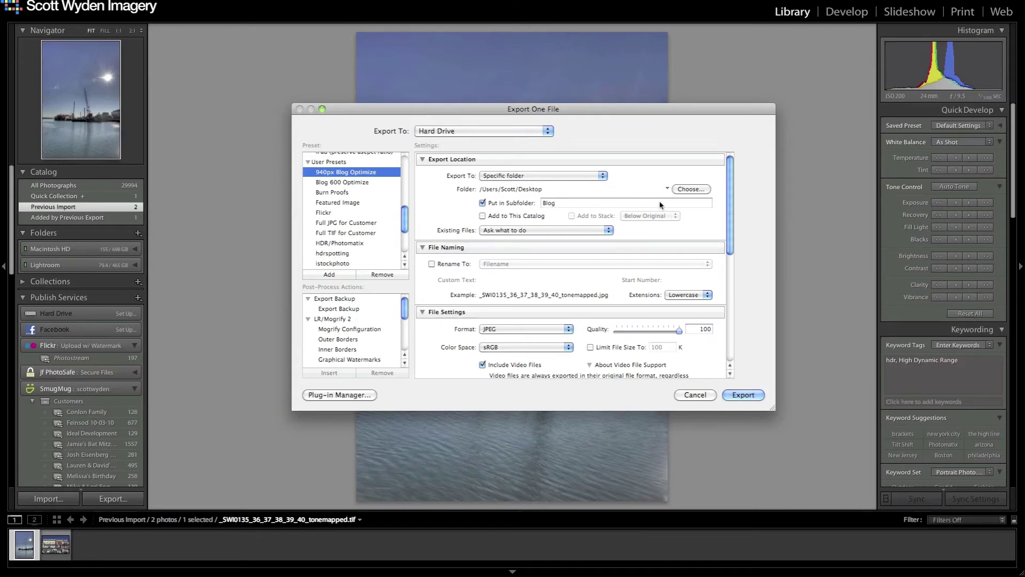
pyautogui.moveTo(734, 222); pyautogui.dragTo(737, 341)
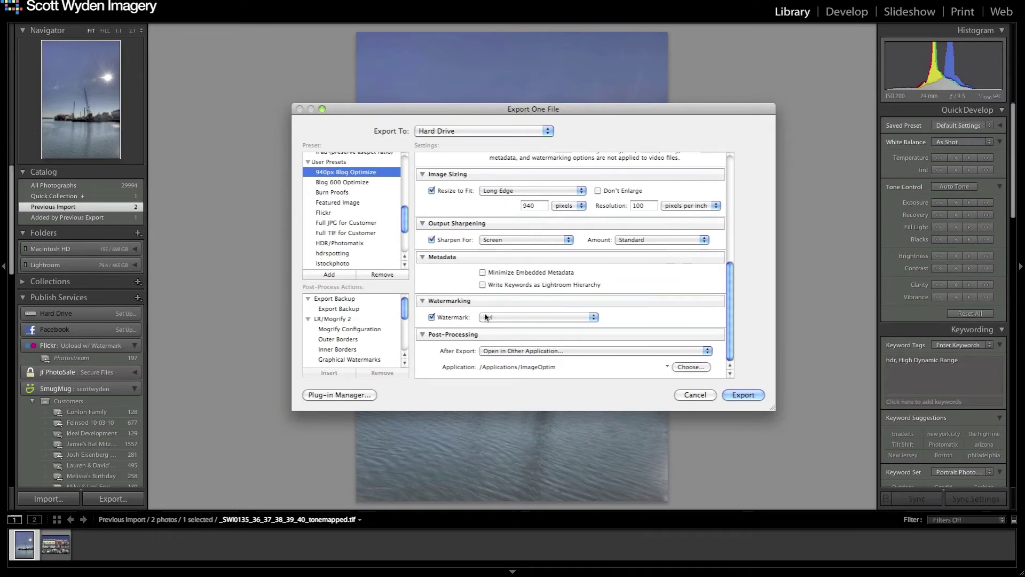
pyautogui.click(485, 318)
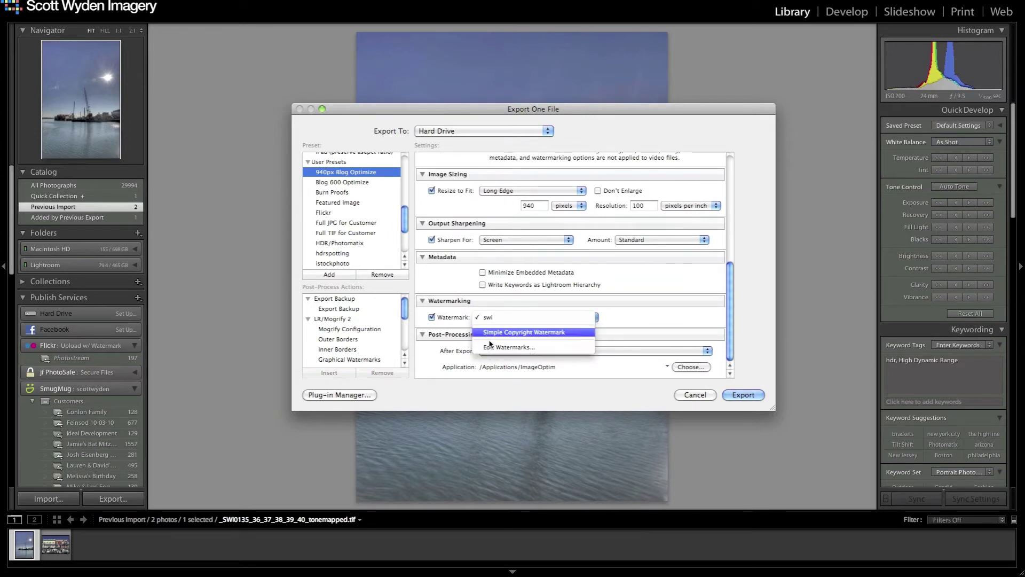
pyautogui.click(457, 287)
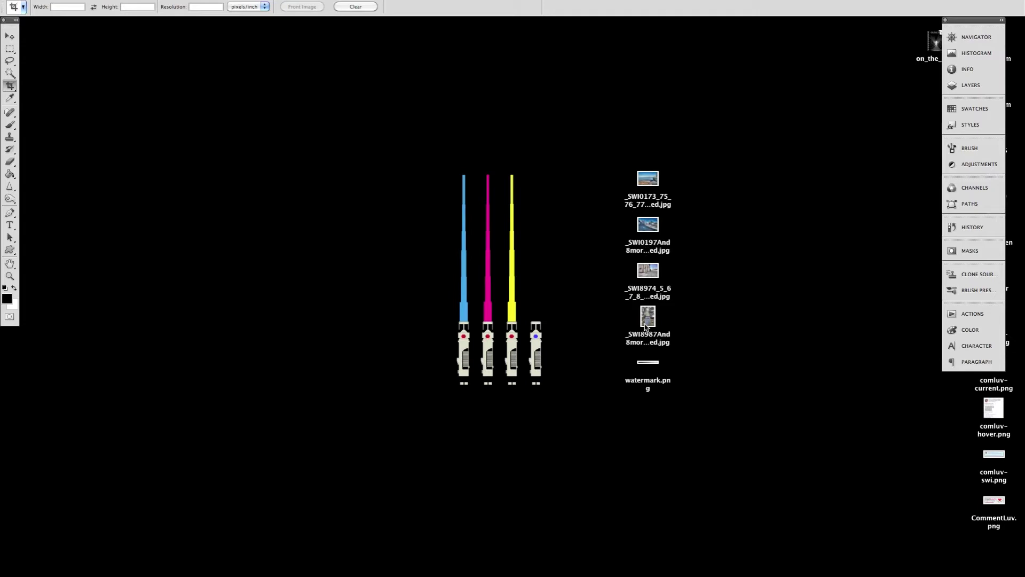
# Open the street photo in Photoshop by dragging it, then centre and enlarge its window
pyautogui.moveTo(642, 265); pyautogui.dragTo(531, 565)
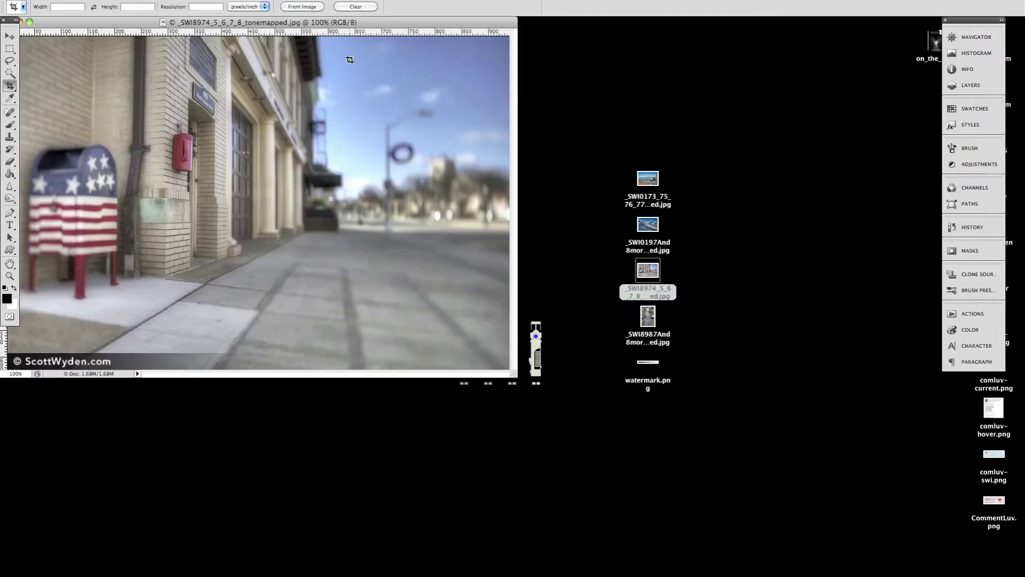
pyautogui.moveTo(264, 21); pyautogui.dragTo(430, 84)
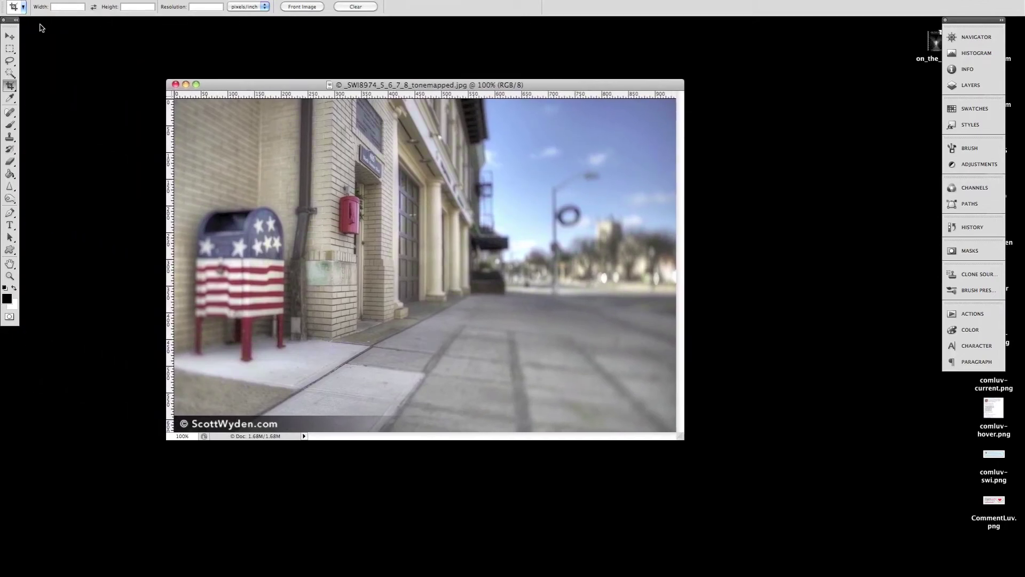
pyautogui.click(10, 35)
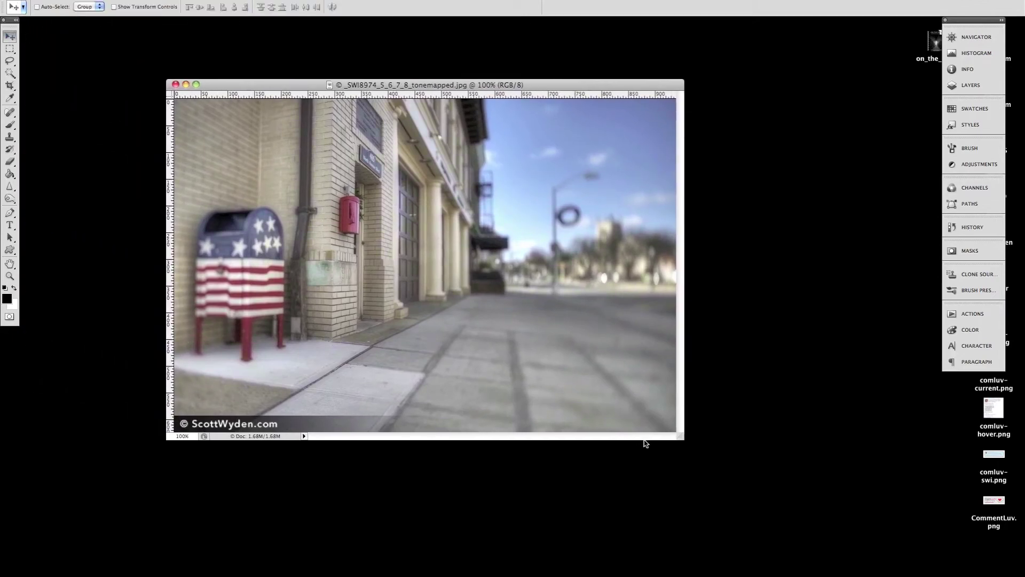
pyautogui.moveTo(679, 437); pyautogui.dragTo(726, 473)
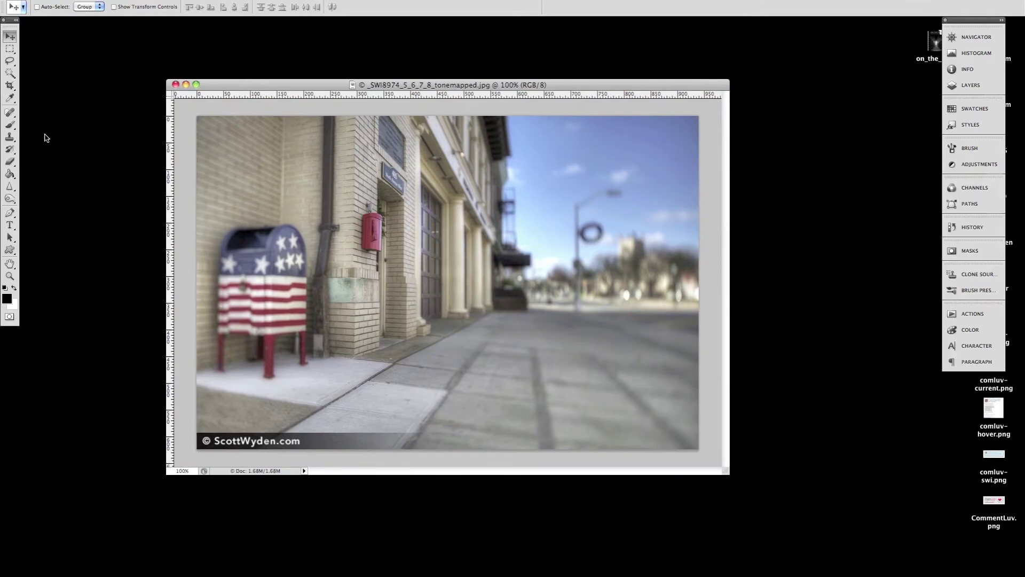
# Select the Spot Healing Brush and size it with the bracket keys
pyautogui.click(11, 112)
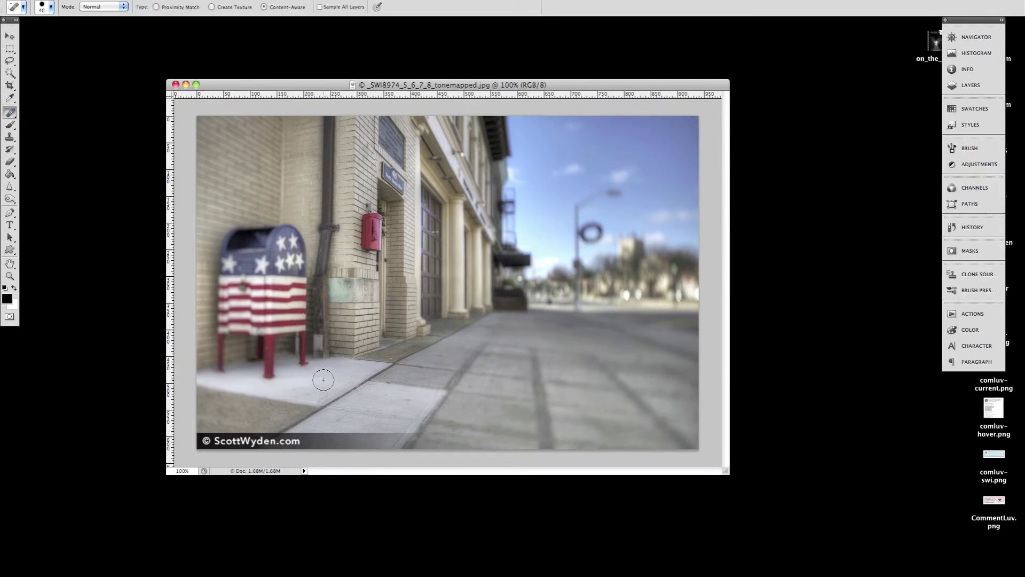
pyautogui.press(']')
pyautogui.press(']')
pyautogui.press(']')
pyautogui.rightClick(8, 116)
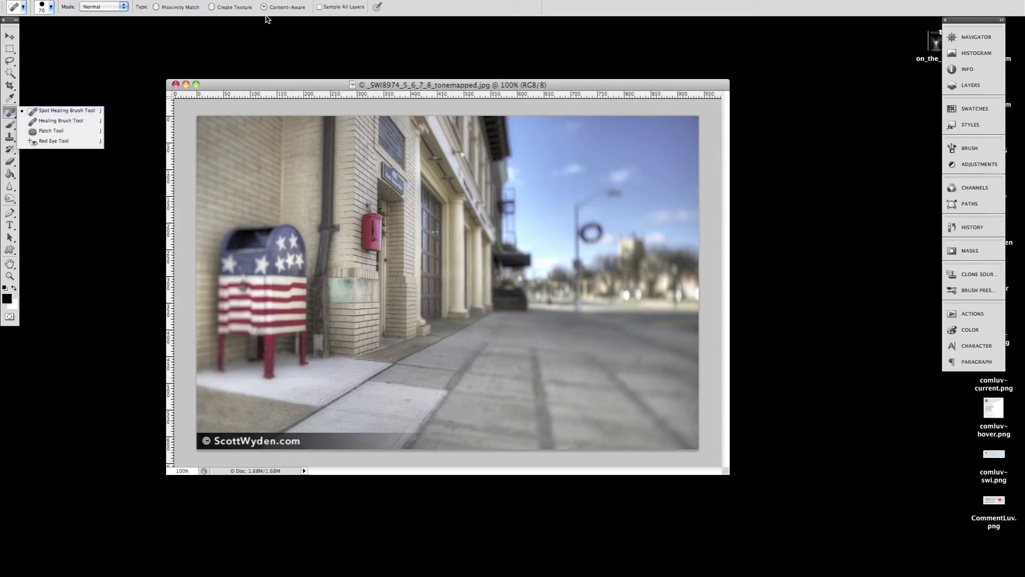
pyautogui.click(286, 89)
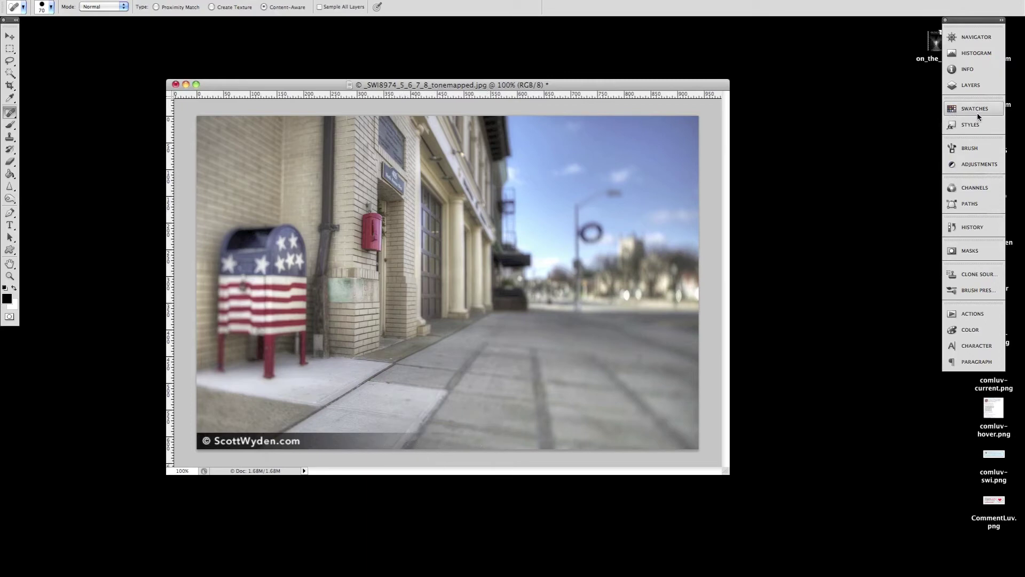
pyautogui.click(966, 86)
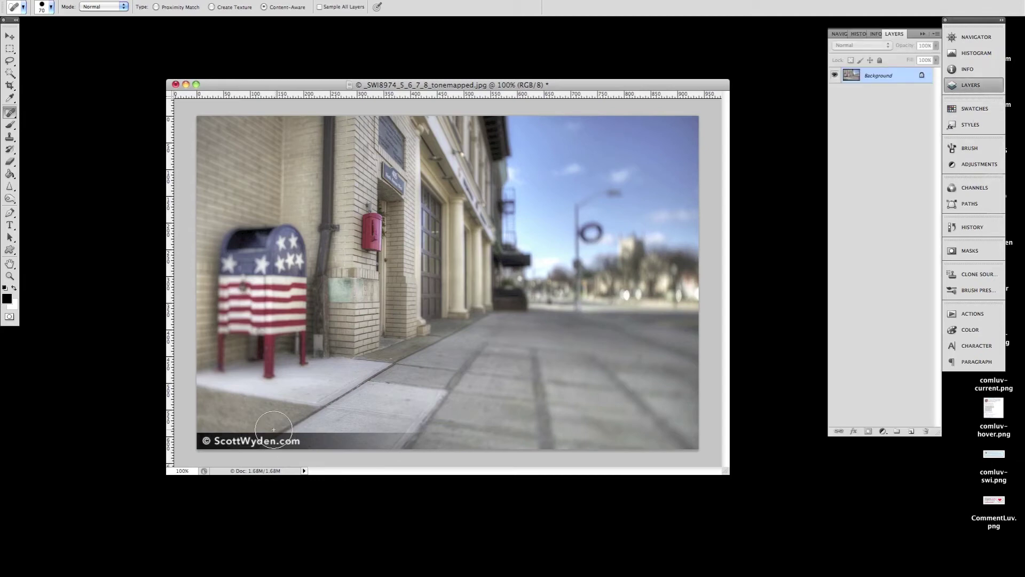
pyautogui.press(']')
pyautogui.press(']')
pyautogui.press(']')
pyautogui.click(542, 1)
pyautogui.click(542, 11)
pyautogui.press('[')
pyautogui.press('[')
pyautogui.press('[')
pyautogui.press(']')
# Heal over the © ScottWyden.com watermark bar, redoing one stroke, then start on the streetlight
pyautogui.moveTo(202, 441); pyautogui.dragTo(425, 443)
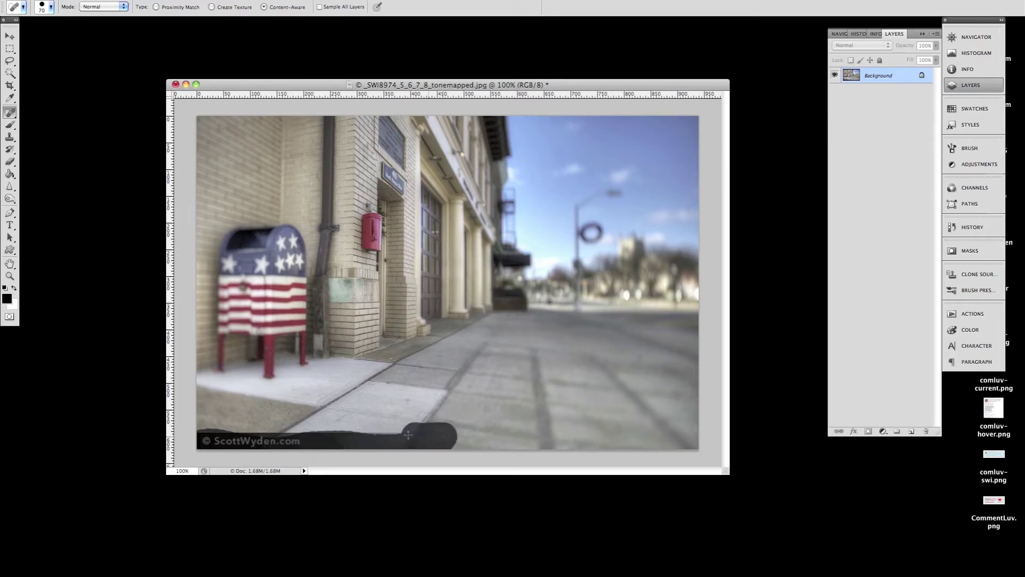
pyautogui.moveTo(425, 443); pyautogui.dragTo(192, 427)
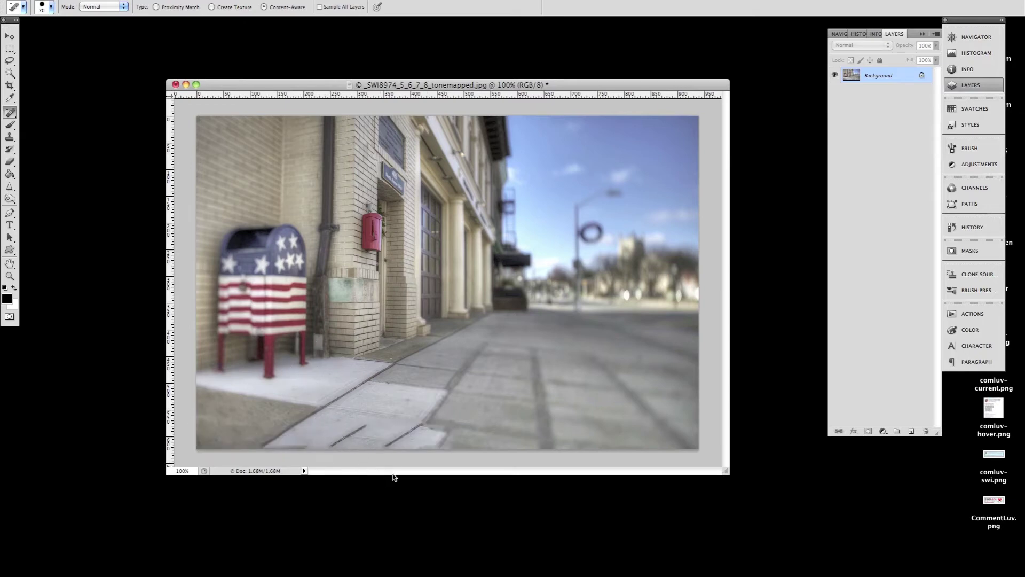
pyautogui.hotkey('ctrl', 'z')
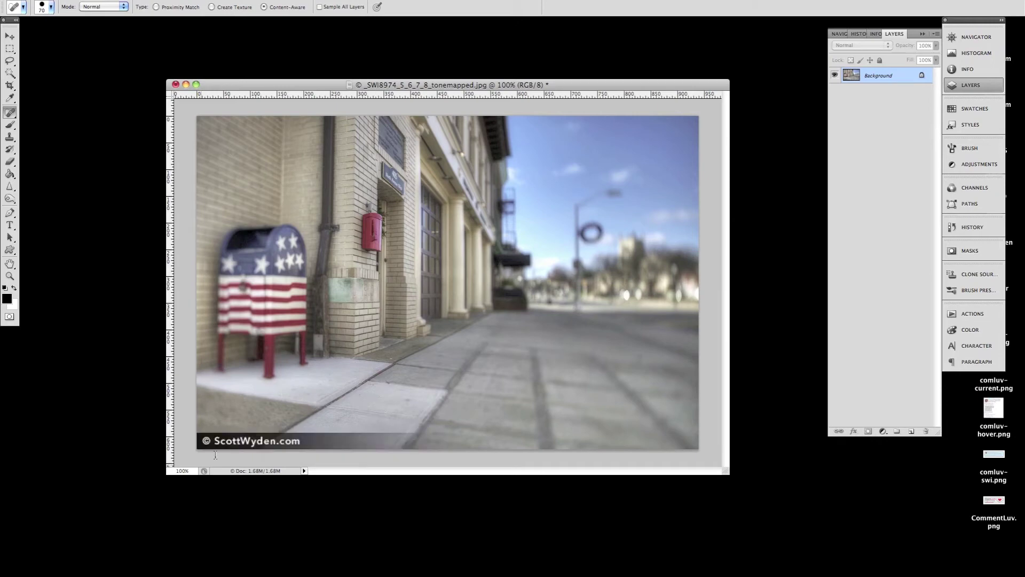
pyautogui.press('[')
pyautogui.press('[')
pyautogui.moveTo(440, 440)
pyautogui.mouseDown()
pyautogui.moveTo(195, 436)
pyautogui.moveTo(417, 436)
pyautogui.moveTo(403, 442)
pyautogui.mouseUp()
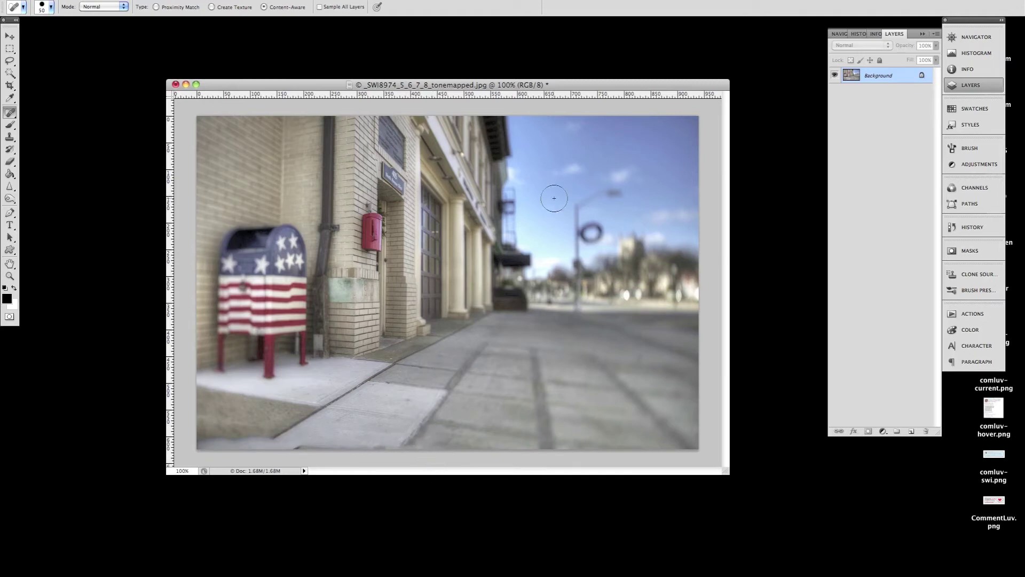
pyautogui.moveTo(613, 185)
pyautogui.mouseDown()
pyautogui.moveTo(588, 194)
pyautogui.moveTo(578, 265)
pyautogui.moveTo(597, 226)
pyautogui.moveTo(591, 241)
pyautogui.mouseUp()
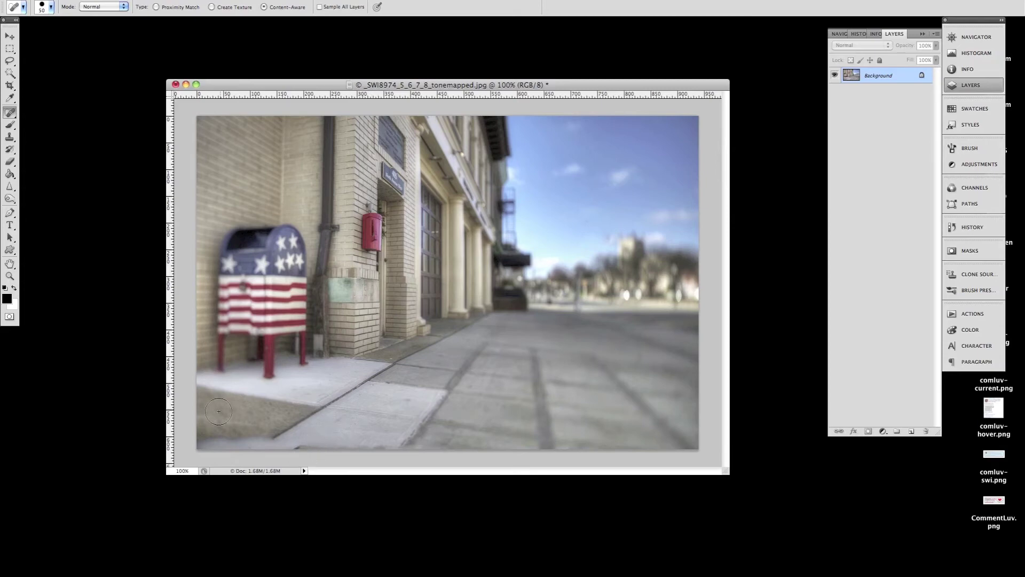
# Switch to the Move tool and show the Actions panel
pyautogui.click(11, 36)
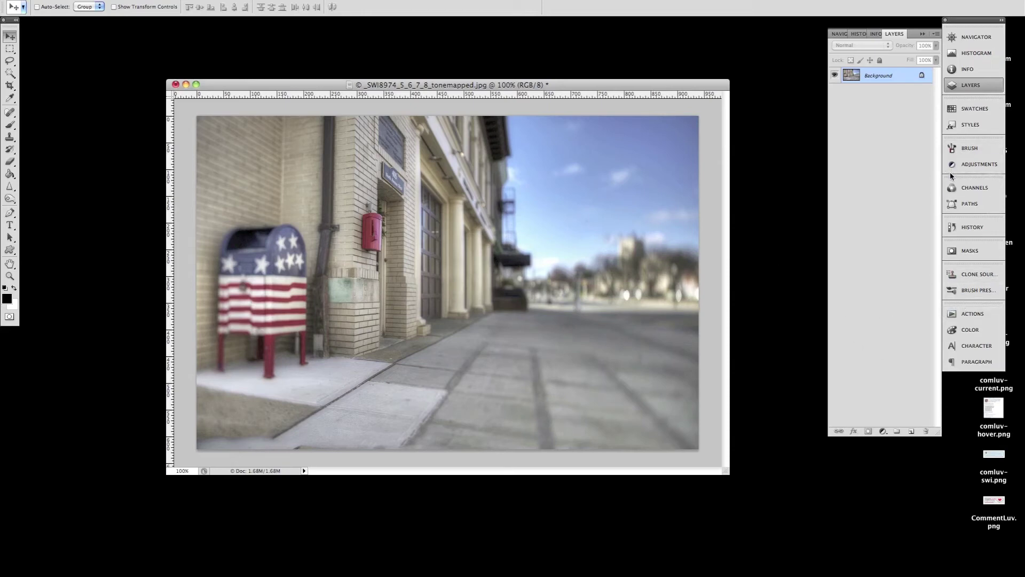
pyautogui.click(969, 314)
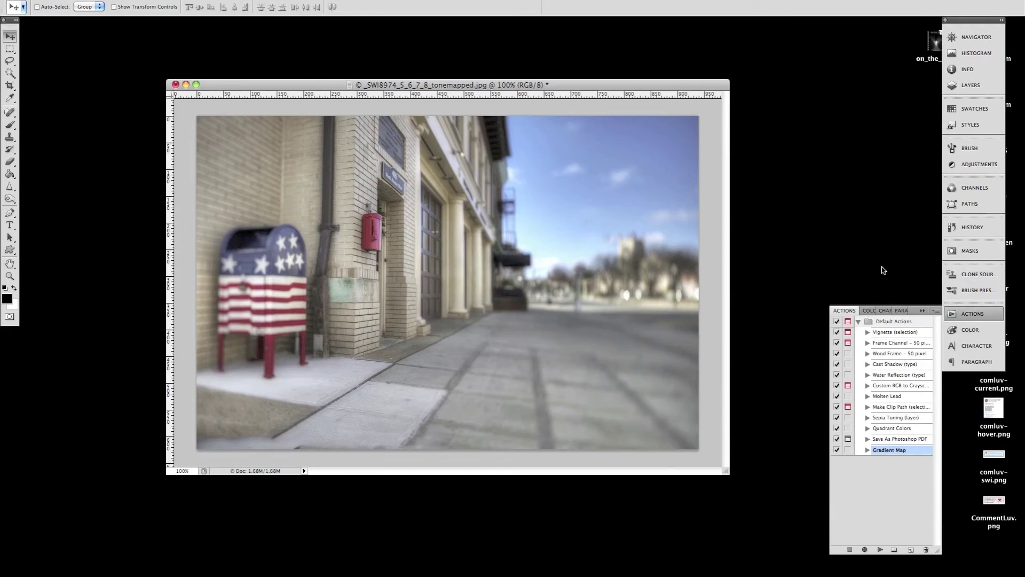
# Create a new action 'wtm' in Default Actions and begin recording
pyautogui.click(910, 550)
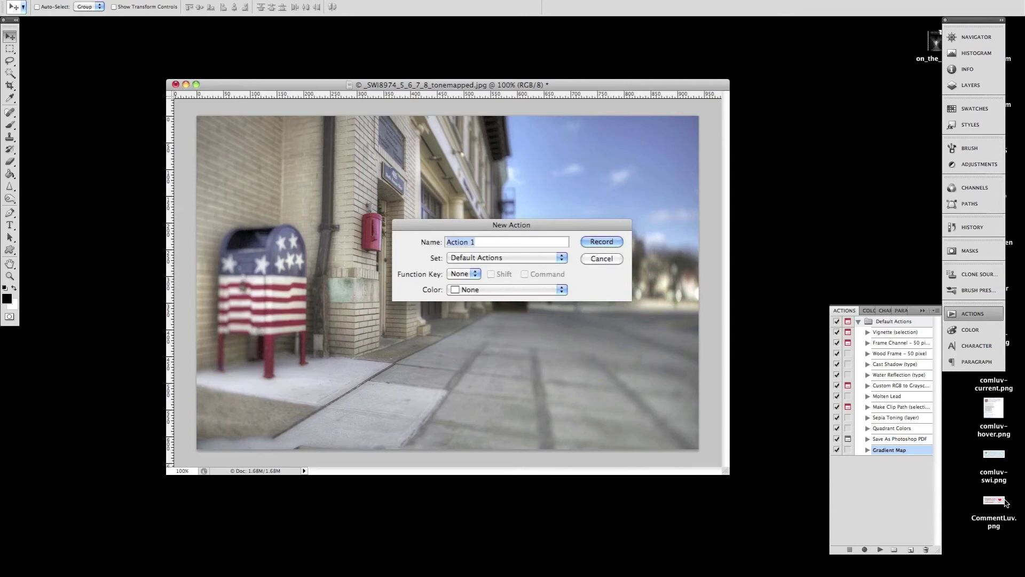
pyautogui.write('wtt')
pyautogui.write('m')
pyautogui.press('BackSpace')
pyautogui.press('BackSpace')
pyautogui.write('m')
pyautogui.press('Return')
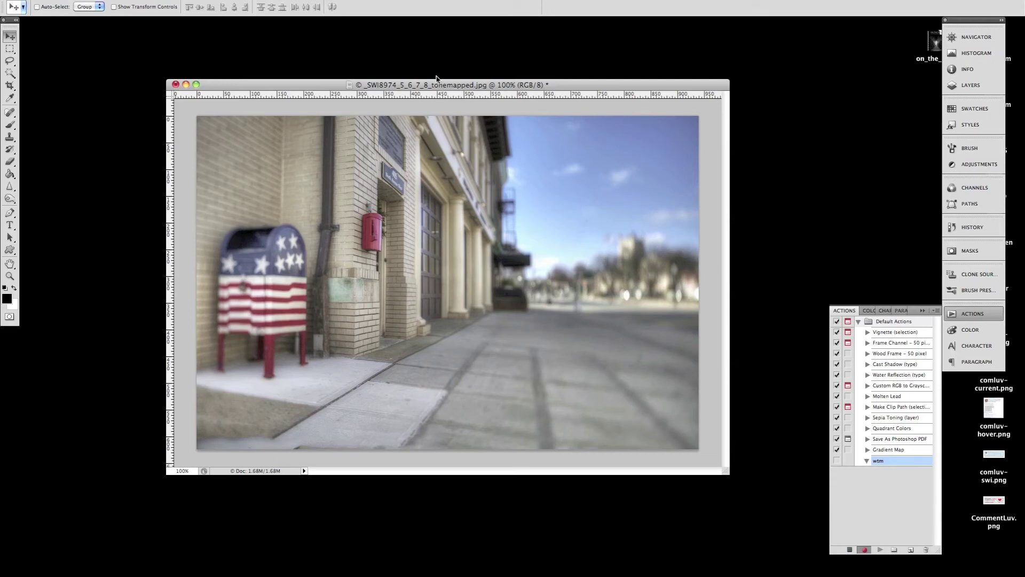
# Place watermark.png from the Desktop onto the photo and commit it
pyautogui.click(84, 2)
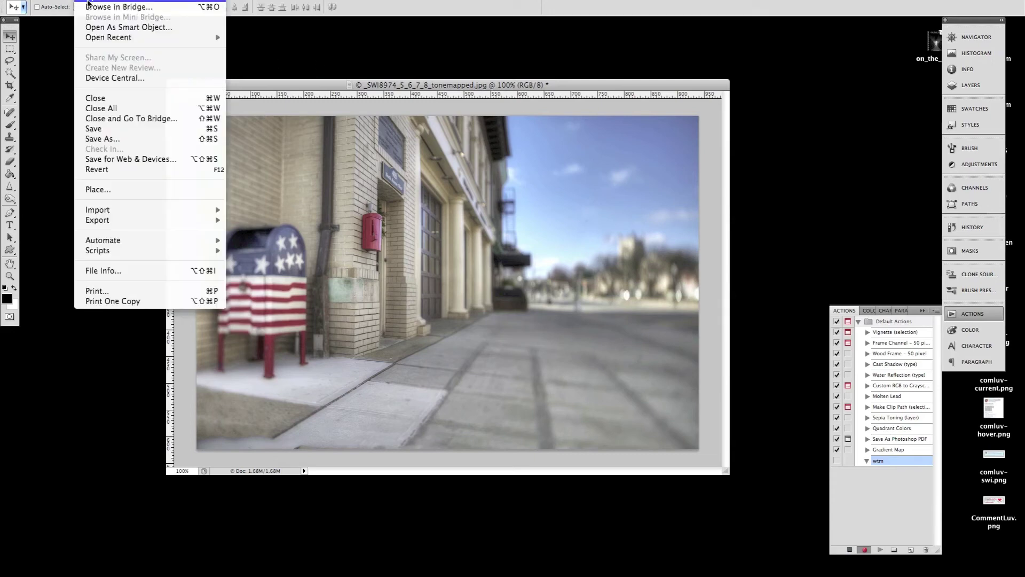
pyautogui.click(114, 183)
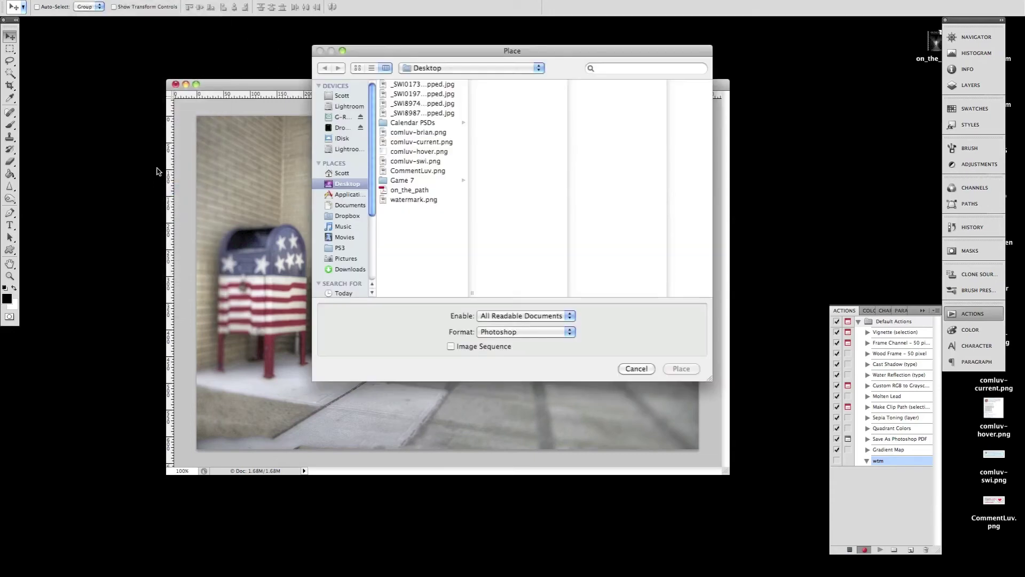
pyautogui.click(402, 200)
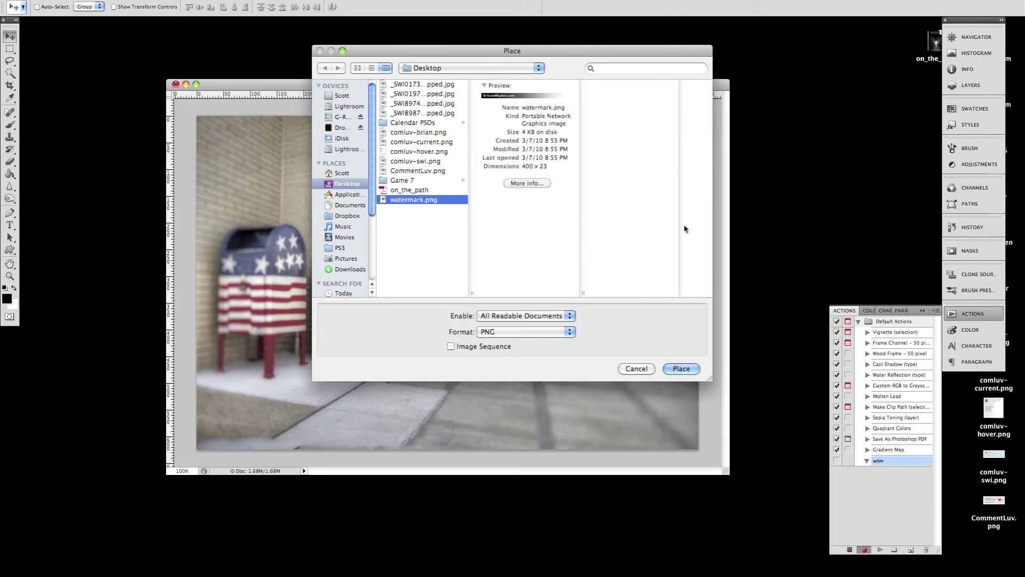
pyautogui.click(680, 371)
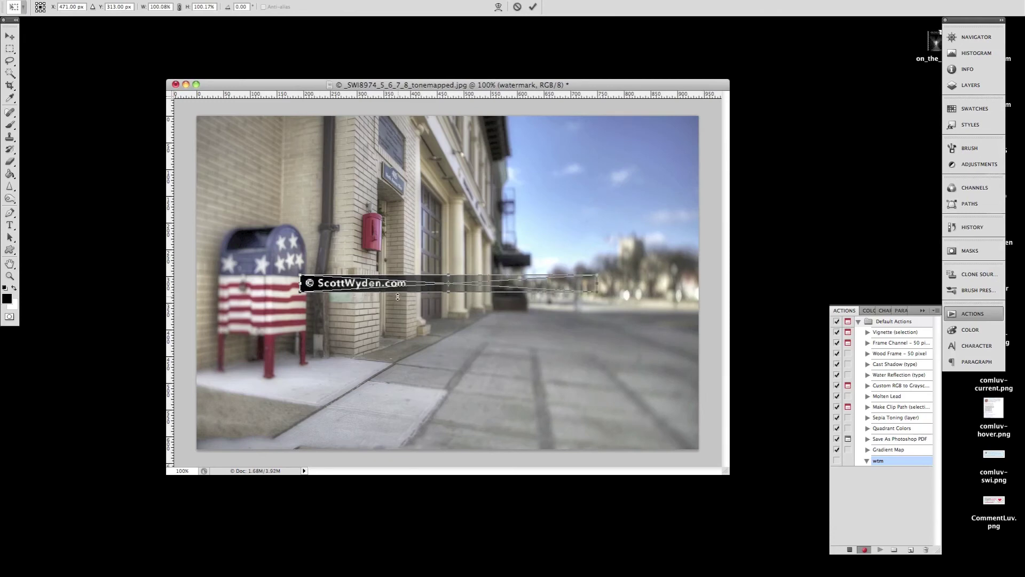
pyautogui.press('Return')
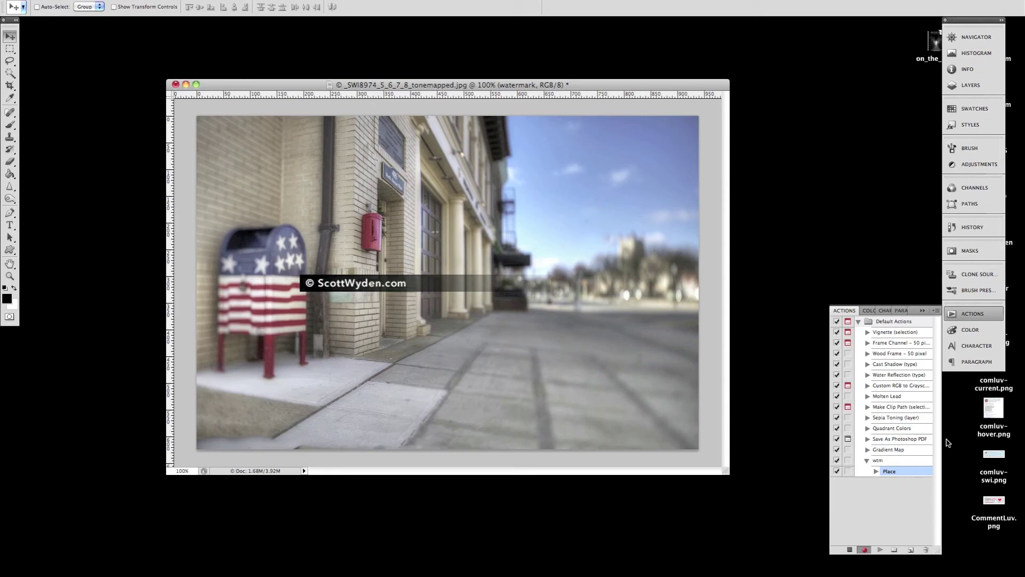
# Select all, align the watermark to the left and bottom edges, then deselect
pyautogui.hotkey('ctrl', 'a')
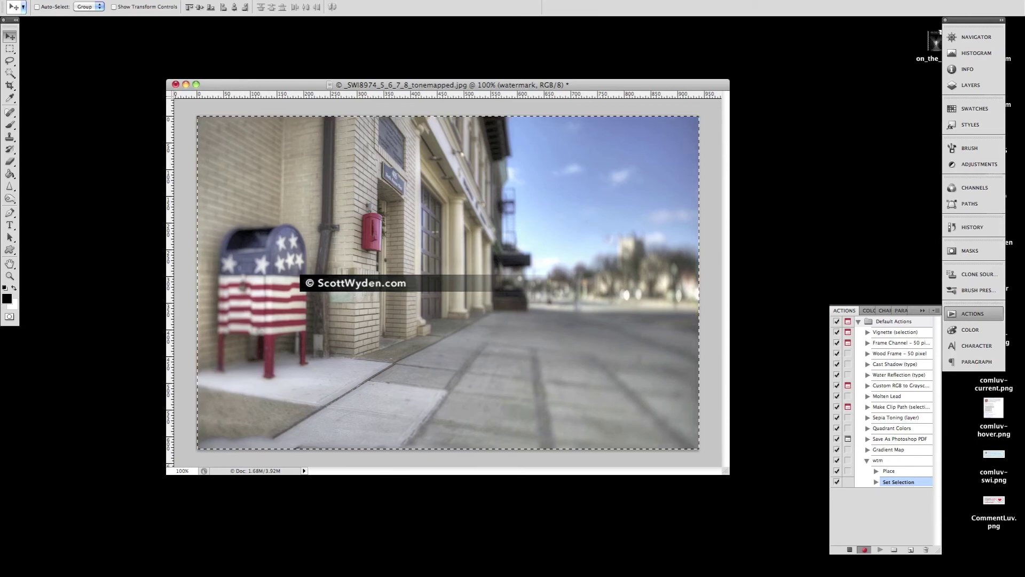
pyautogui.click(169, 1)
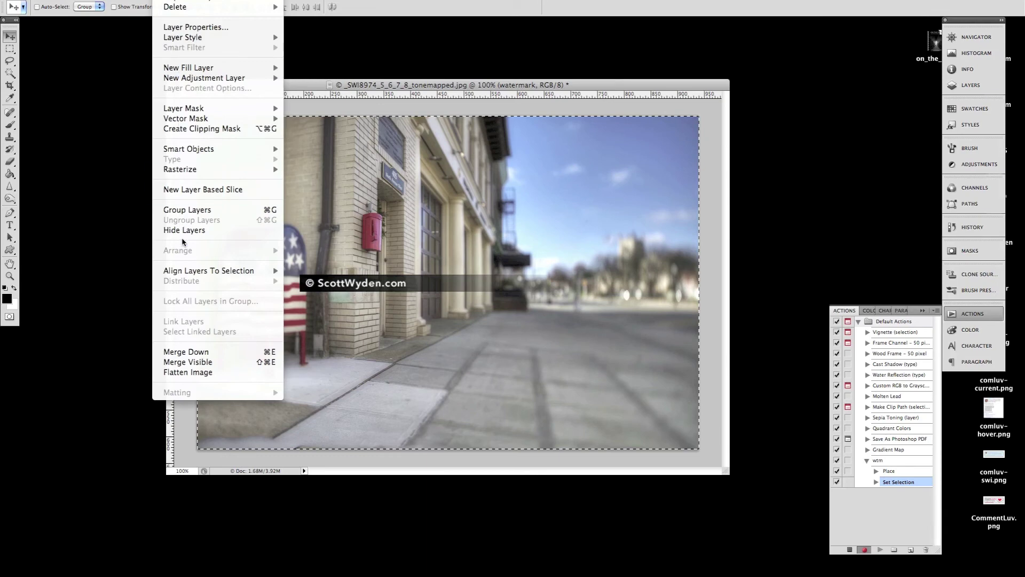
pyautogui.moveTo(209, 271)
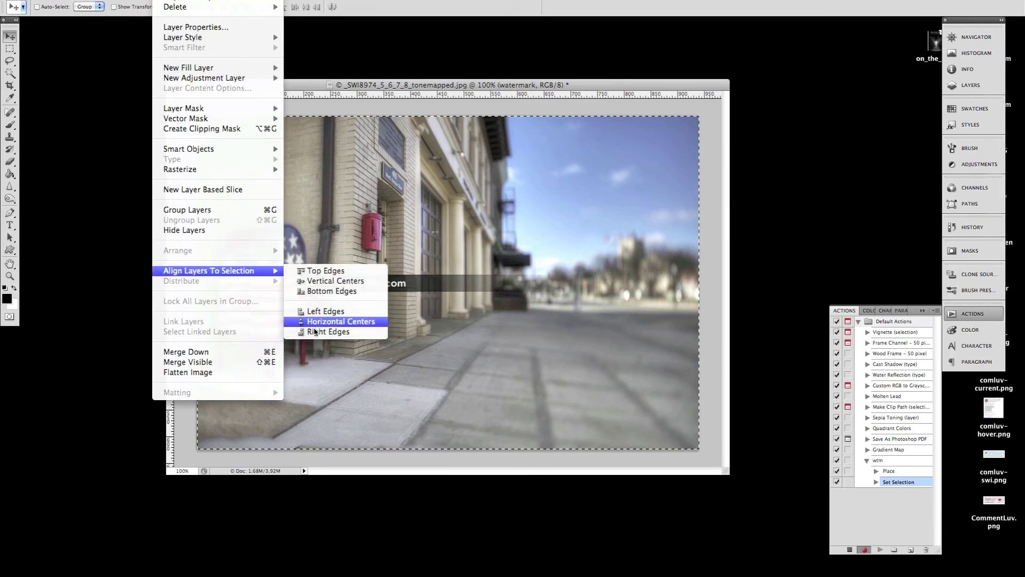
pyautogui.click(316, 315)
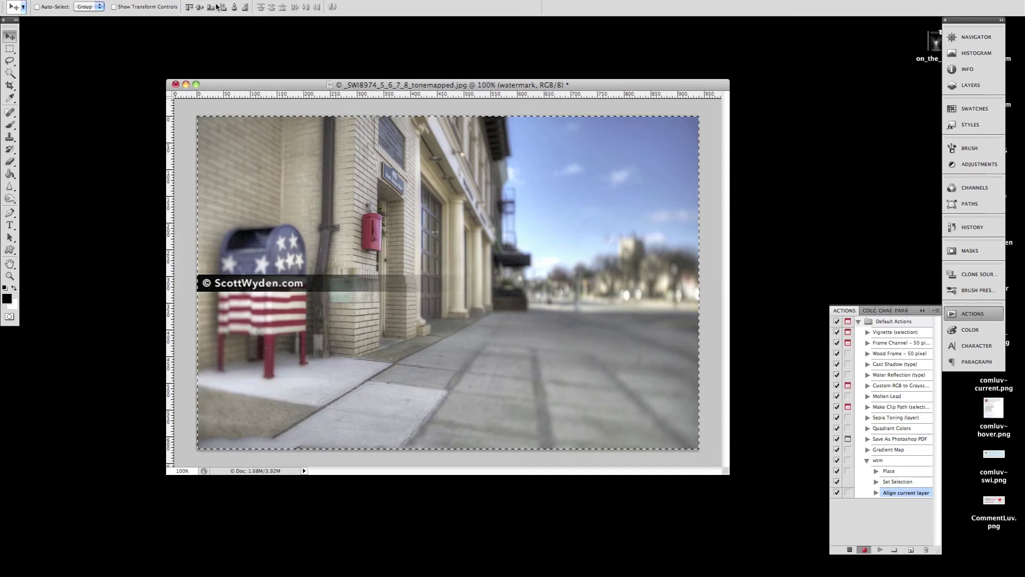
pyautogui.click(169, 1)
pyautogui.moveTo(208, 270)
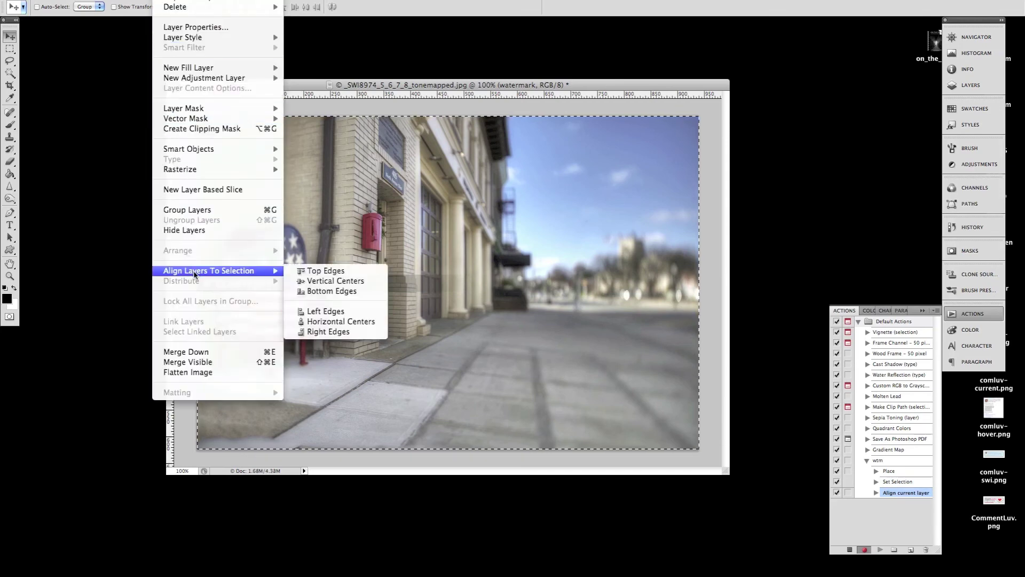
pyautogui.click(312, 290)
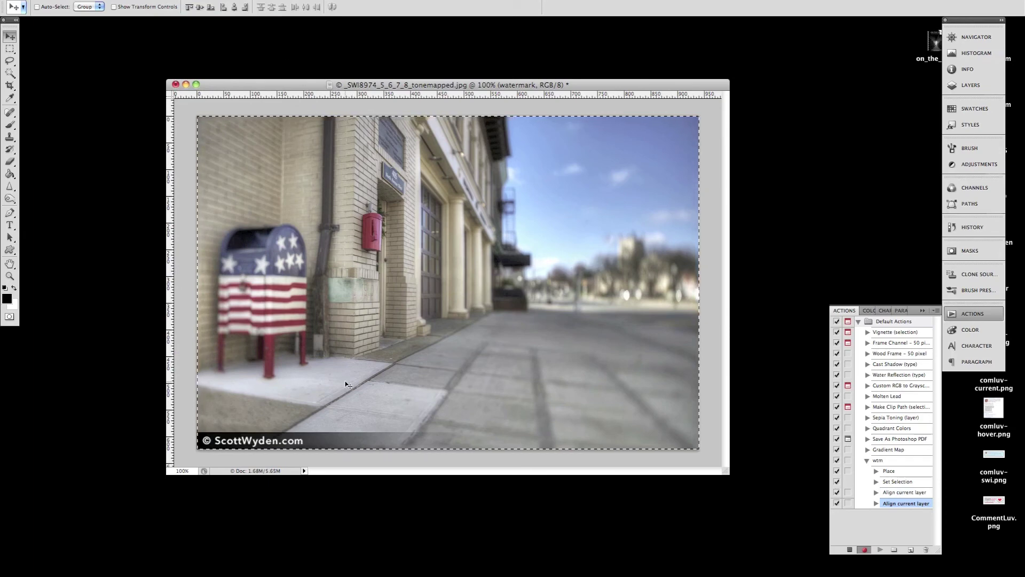
pyautogui.hotkey('ctrl', 'd')
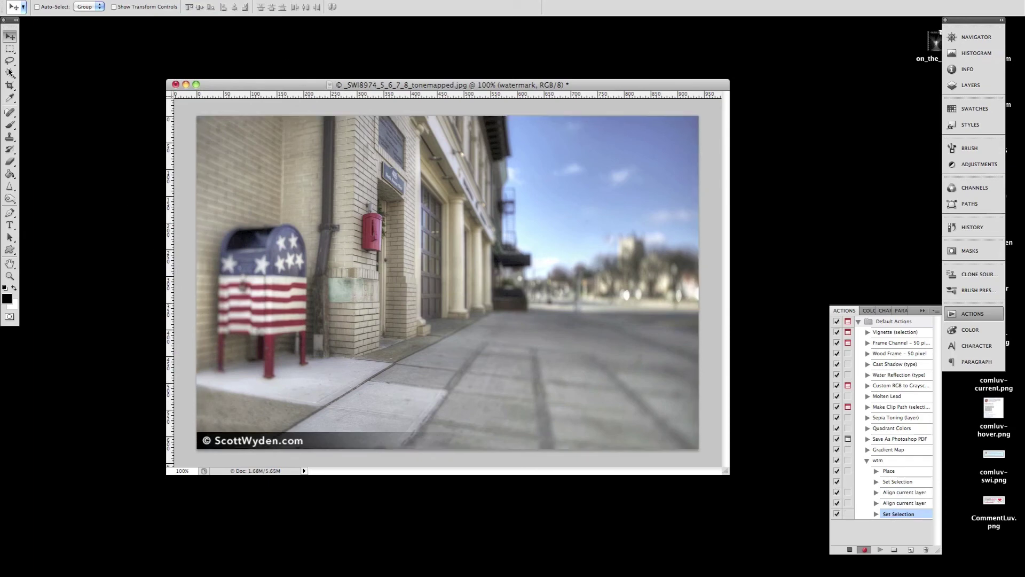
# Flatten the image and stop recording the wtm action
pyautogui.click(165, 0)
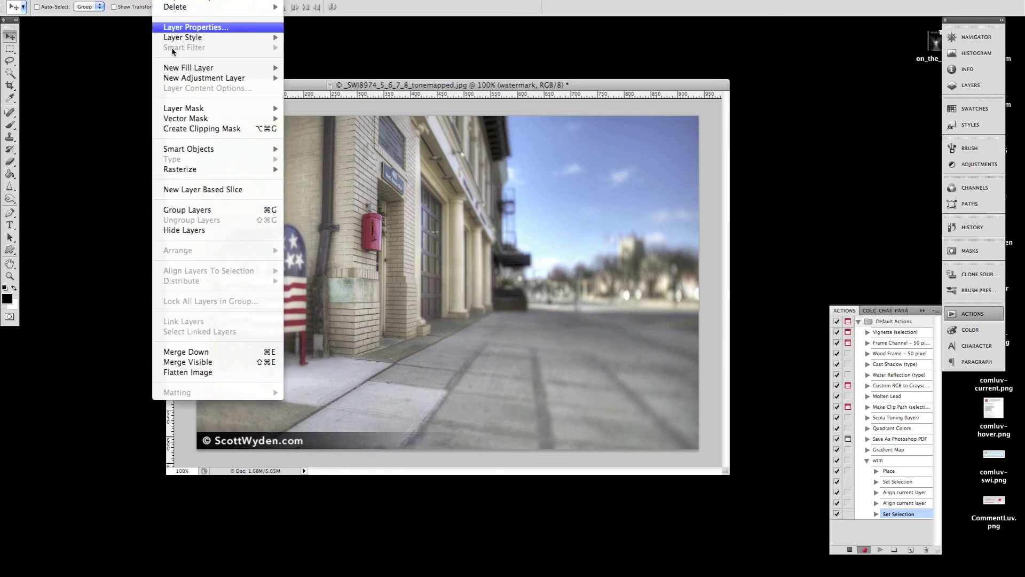
pyautogui.click(206, 371)
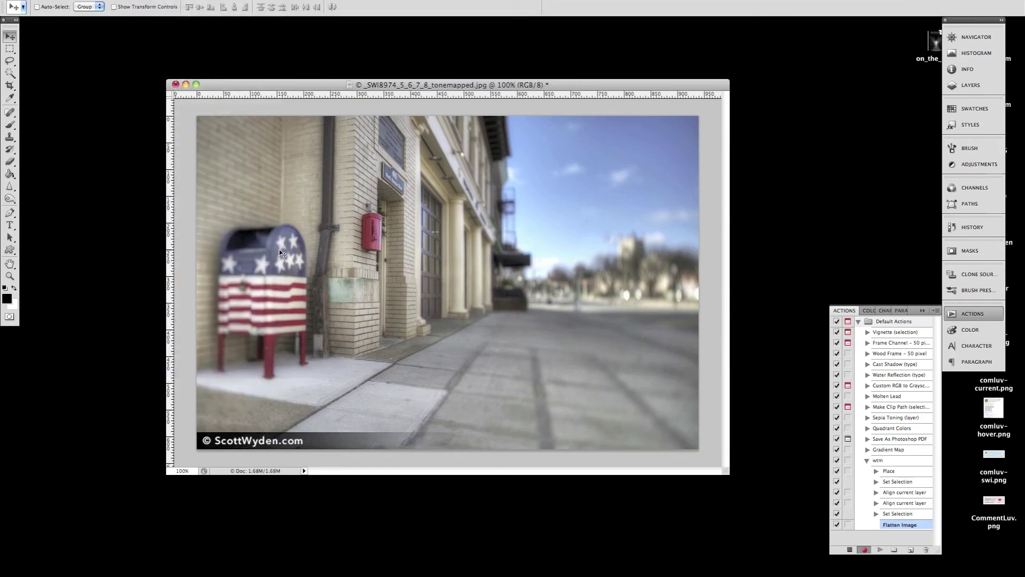
pyautogui.click(849, 549)
pyautogui.click(90, 0)
pyautogui.moveTo(103, 240)
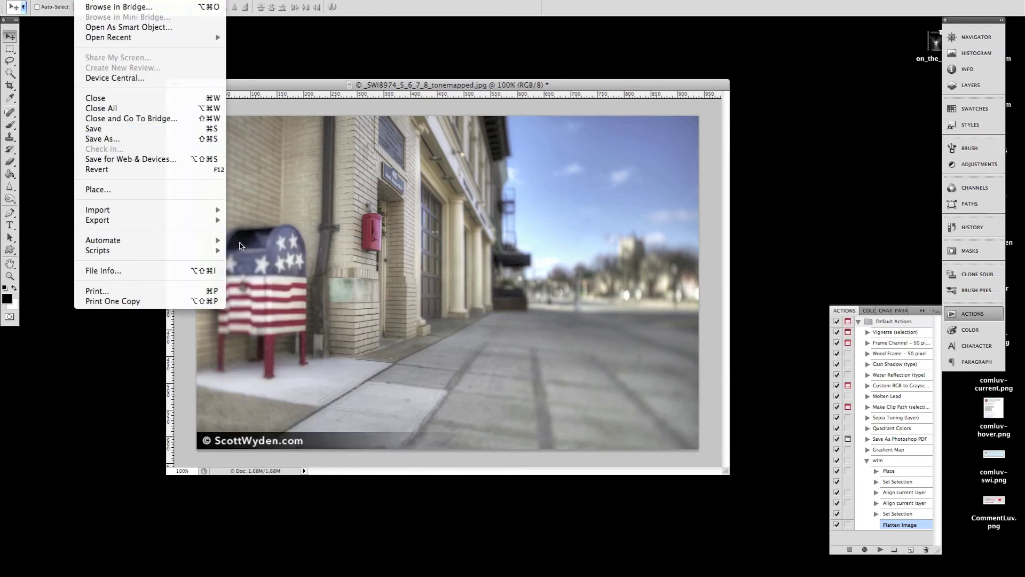
pyautogui.click(220, 101)
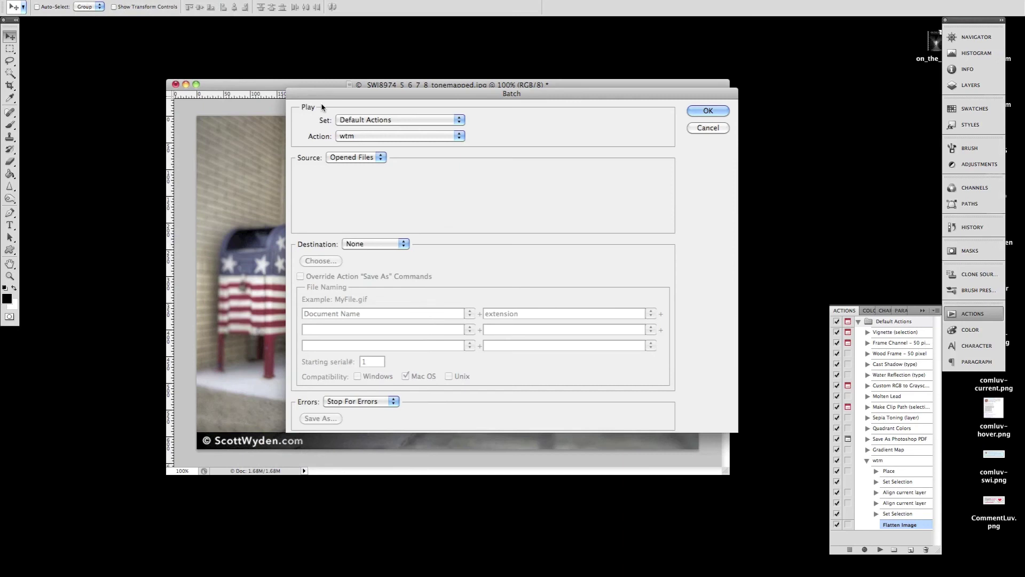
pyautogui.click(348, 158)
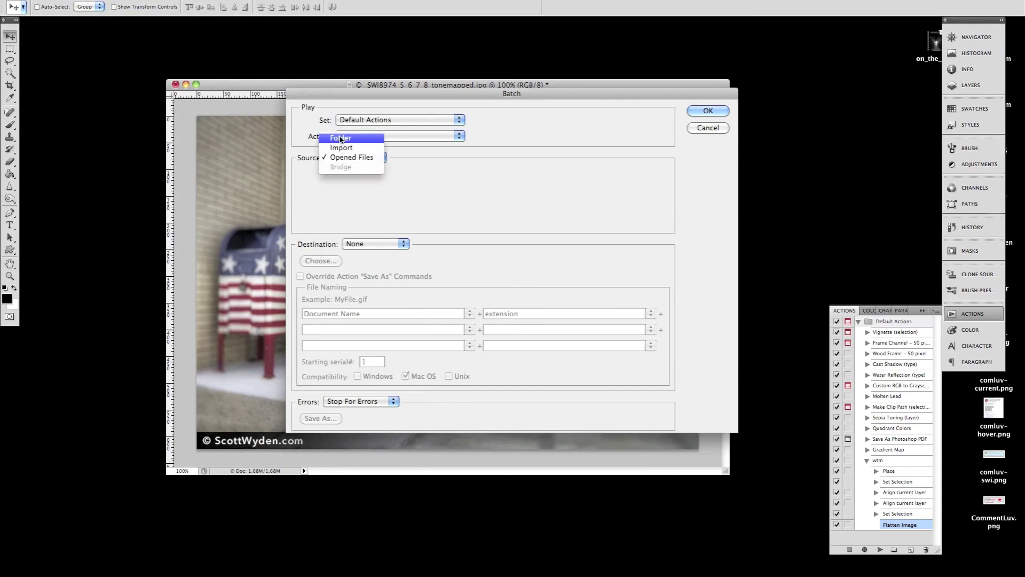
pyautogui.click(415, 166)
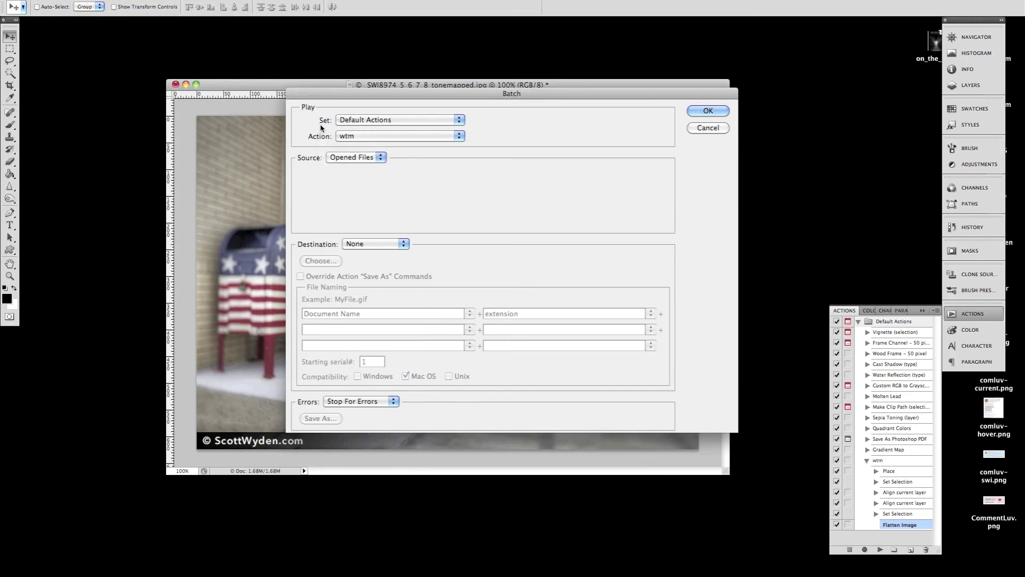
pyautogui.click(363, 136)
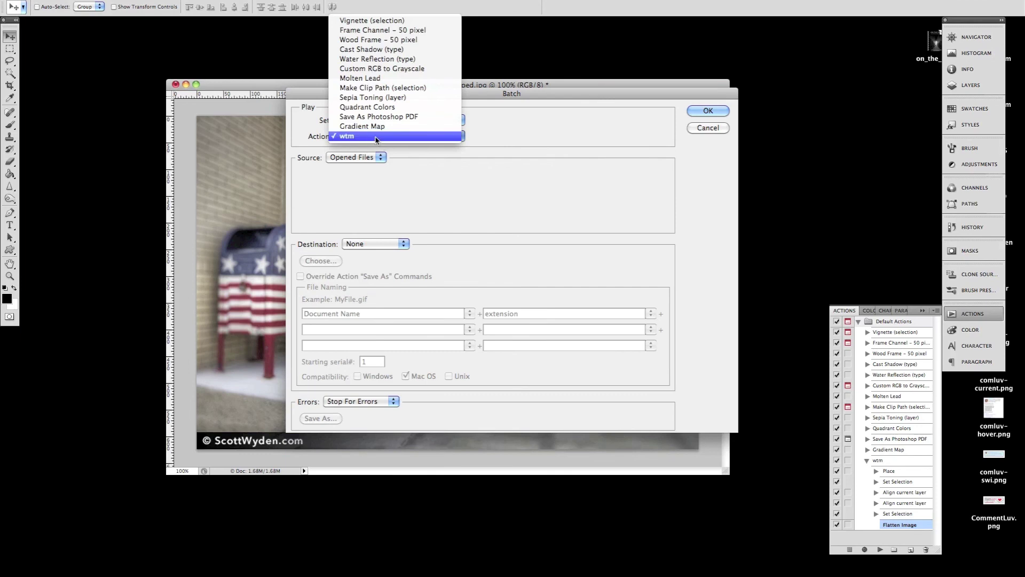
pyautogui.click(395, 206)
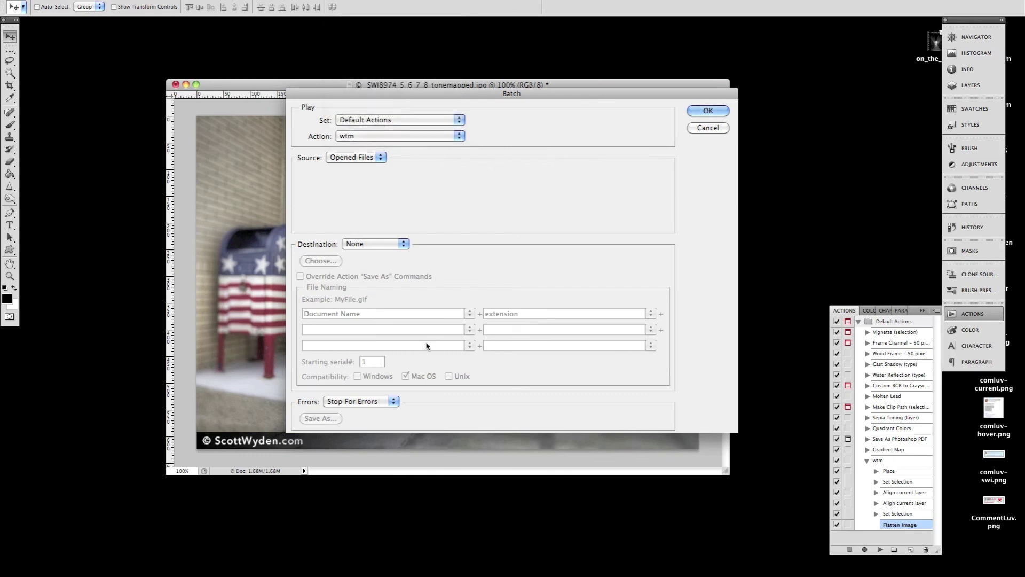
pyautogui.click(373, 245)
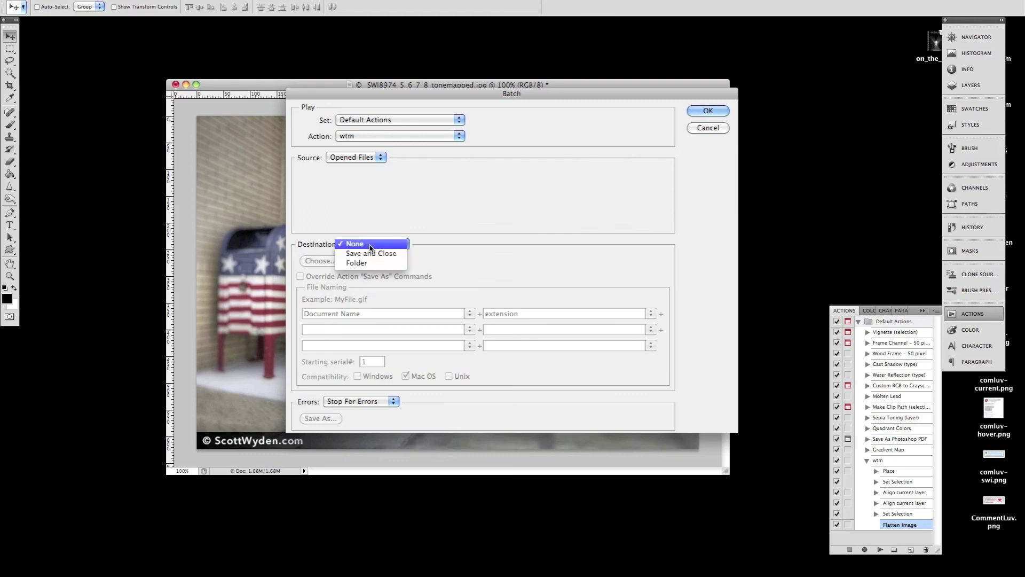
pyautogui.click(431, 232)
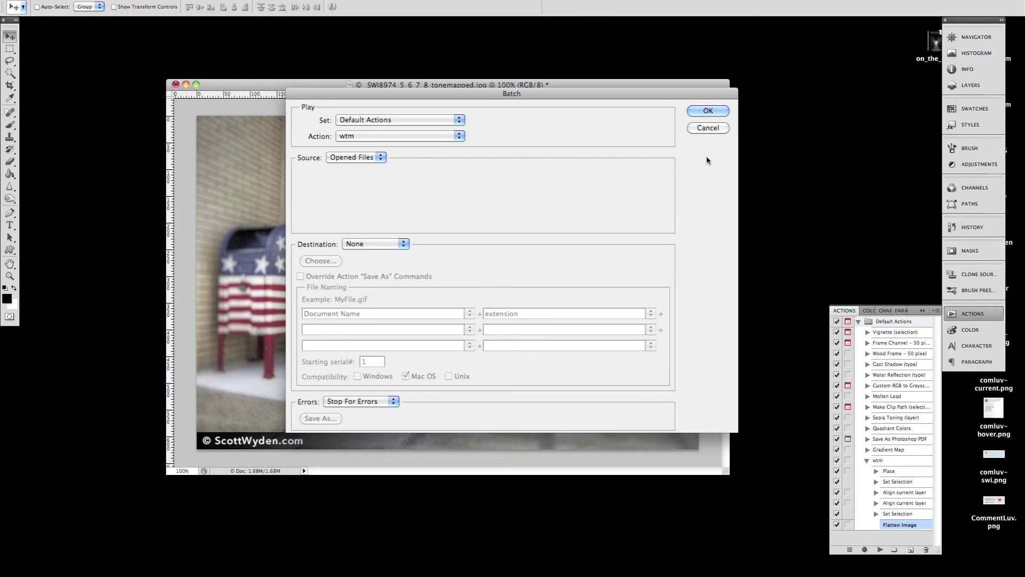
pyautogui.click(708, 128)
pyautogui.click(80, 1)
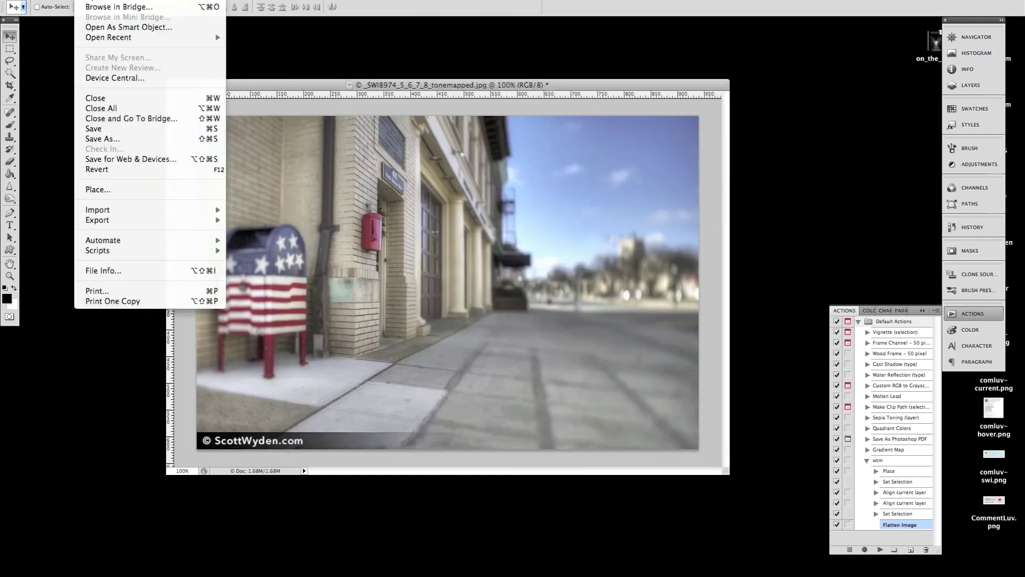
pyautogui.click(115, 270)
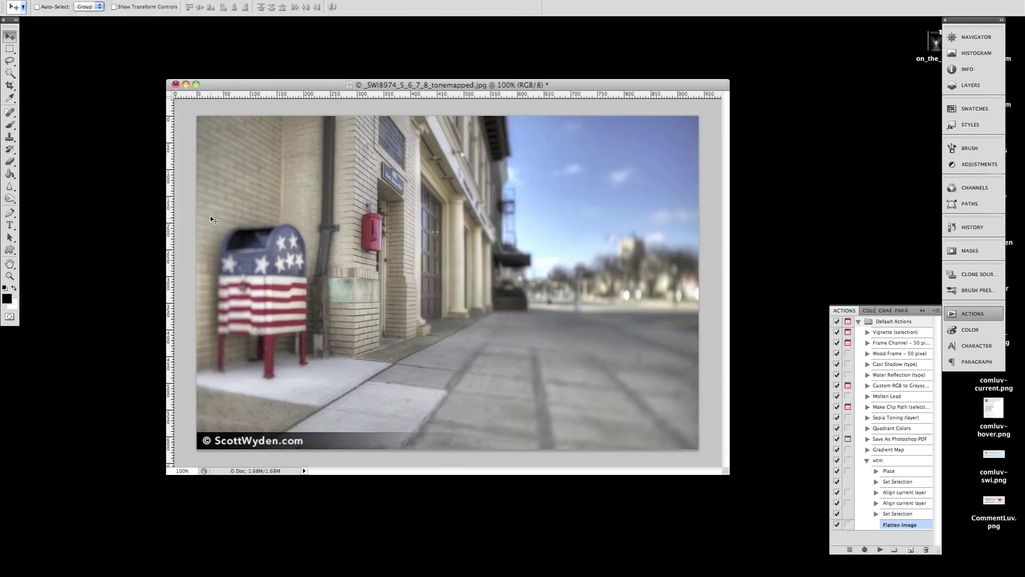